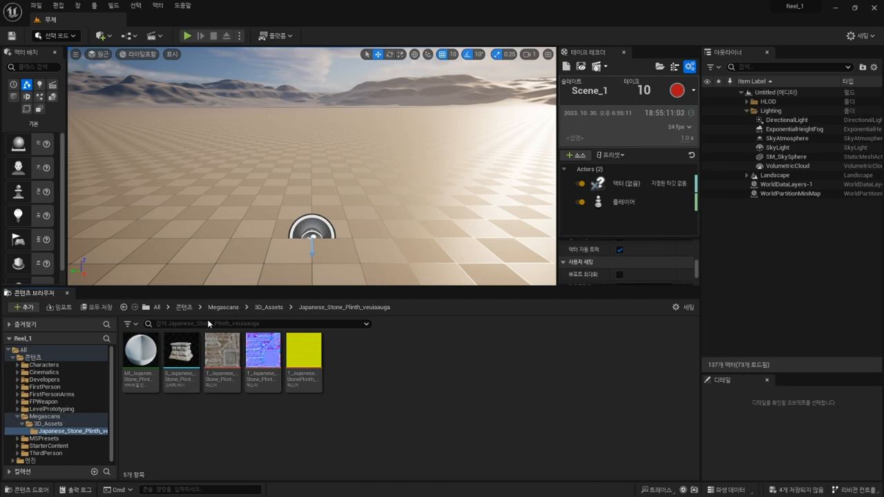
Open the S_Japanese_Stone_Plinth static mesh for editing and bring up its Auto Convex Collision settings
click(179, 355)
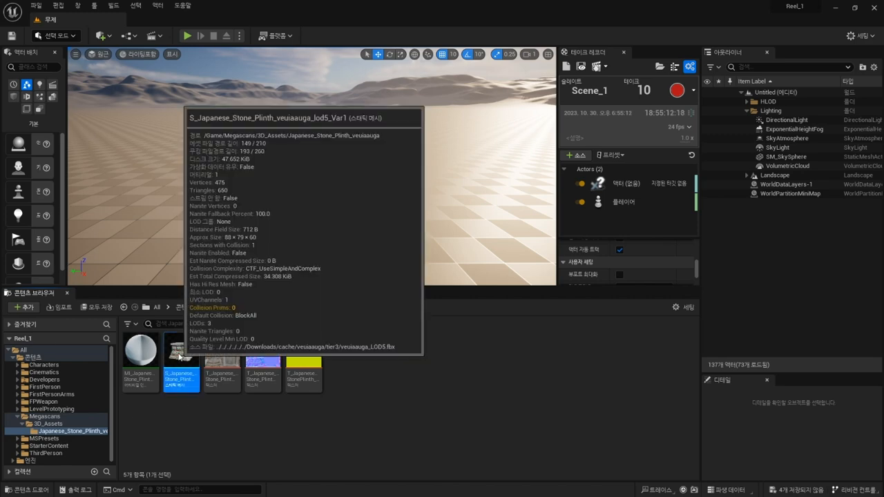
double_click(178, 352)
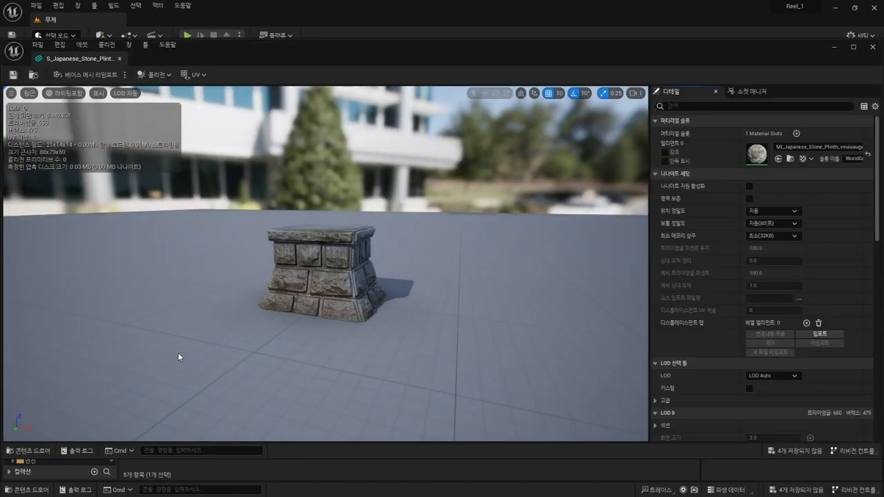
click(150, 77)
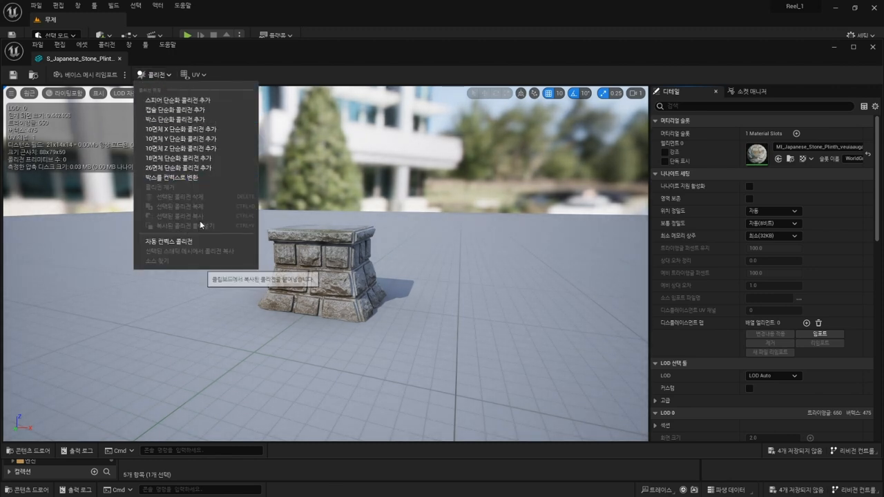
click(188, 240)
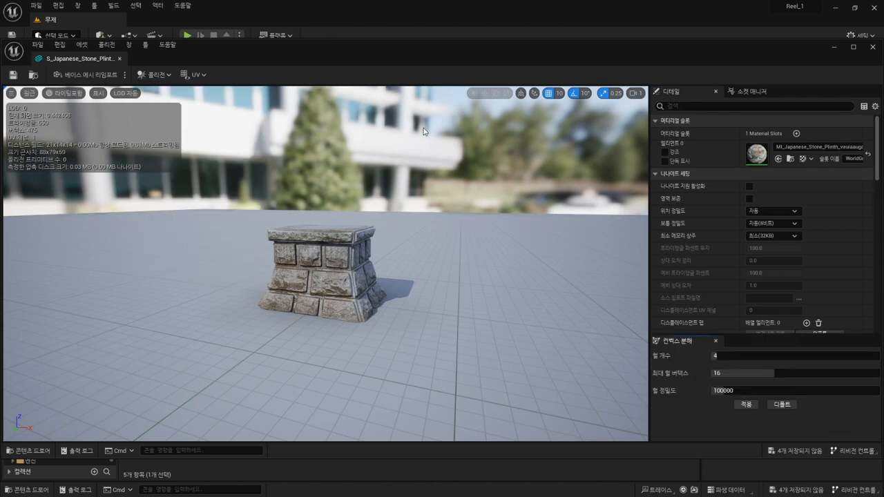
Set the convex decomposition hull count to 8 and apply it to the plinth mesh
drag(714, 355, 718, 352)
scroll(335, 297, up, 6)
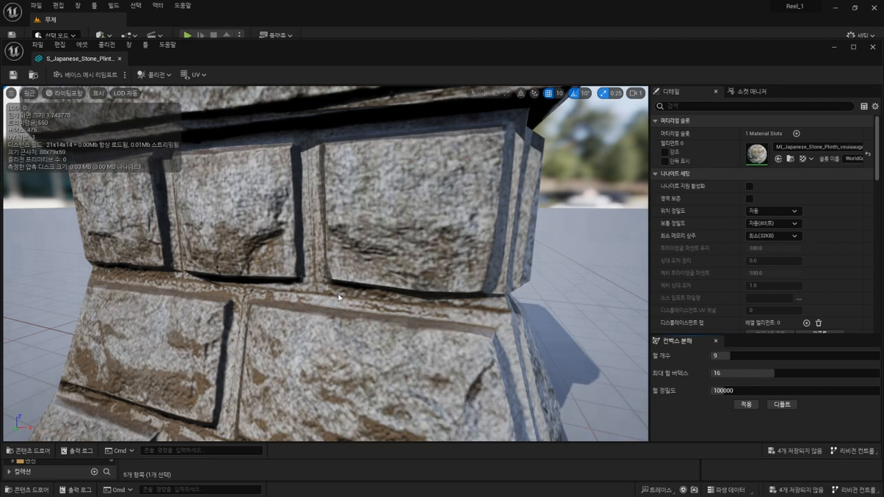
scroll(335, 297, down, 3)
drag(730, 357, 729, 356)
click(746, 405)
Inspect the generated collision around the plinth, save the static mesh and close its editor
scroll(436, 329, up, 6)
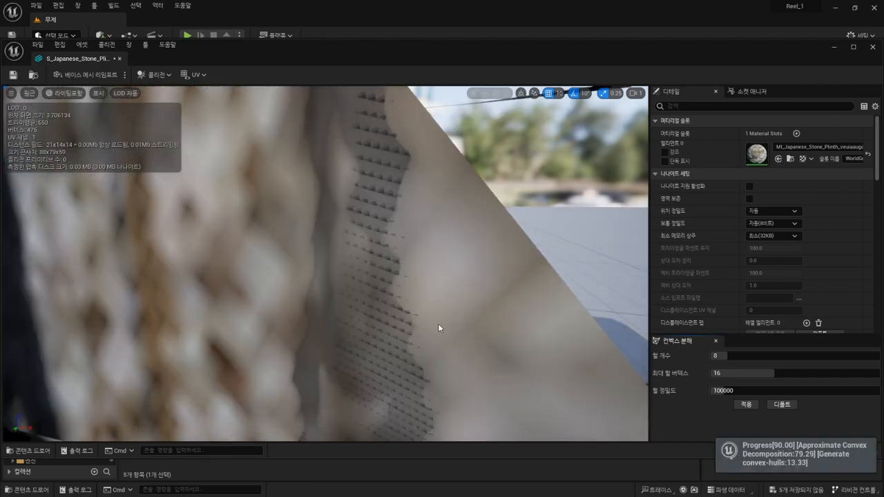
scroll(438, 325, down, 4)
alt+drag(438, 325, 373, 273)
click(13, 75)
click(13, 75)
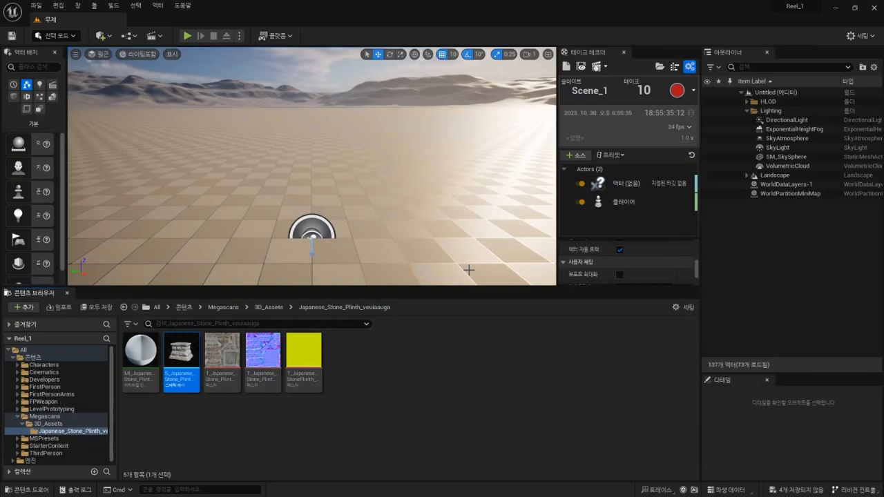
click(119, 58)
Place the stone plinth mesh in the level and frame it in the viewport
drag(181, 352, 316, 127)
key(ctrl+z)
alt+drag(279, 196, 344, 177)
key(f)
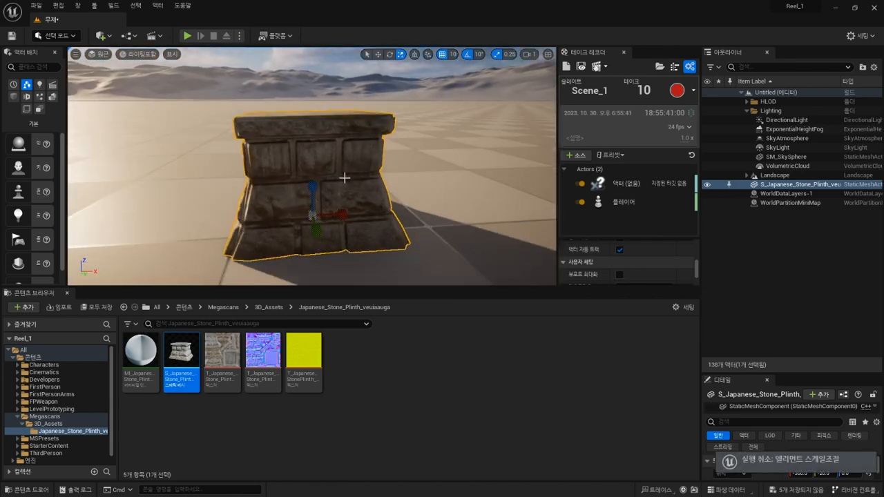
Try scaling the placed plinth along its X axis, undo that, and activate the rotation gizmo
drag(316, 215, 343, 213)
key(ctrl+z)
alt+right_drag(344, 213, 328, 193)
key(e)
drag(295, 191, 272, 226)
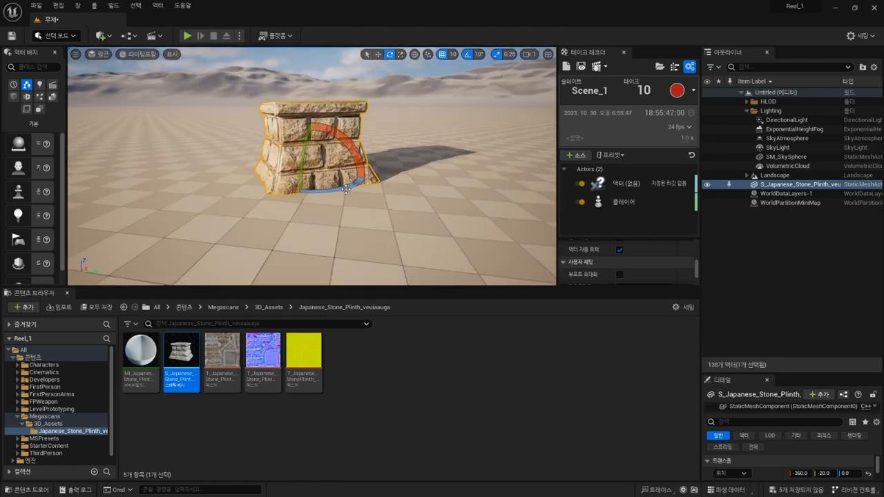
drag(346, 190, 309, 225)
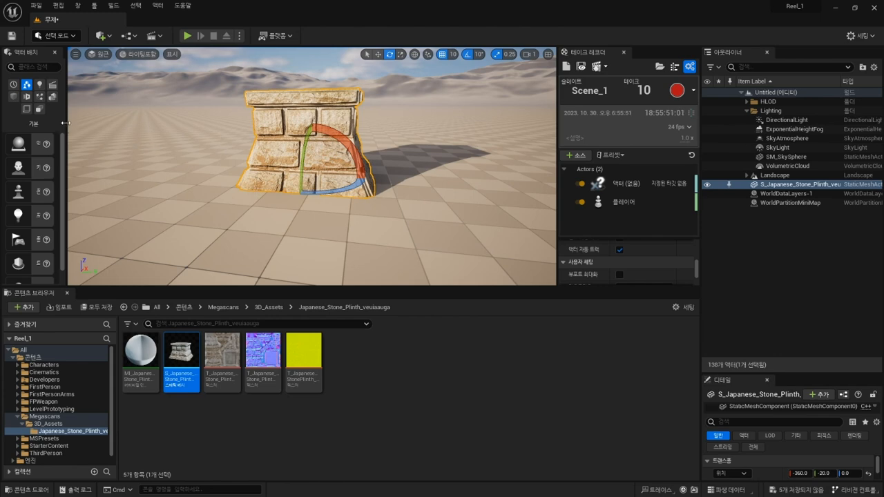
Widen the actor placement area beside the viewport and switch the editor to Fracture mode
drag(69, 125, 221, 142)
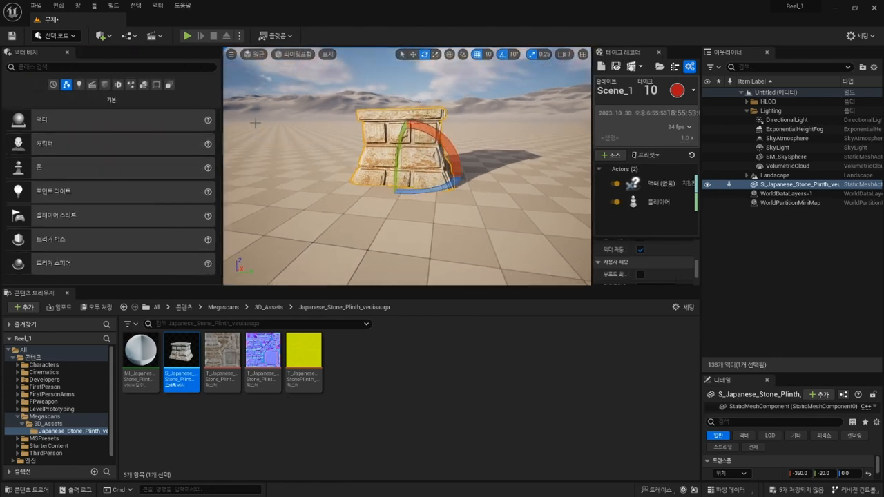
drag(221, 90, 194, 91)
click(67, 33)
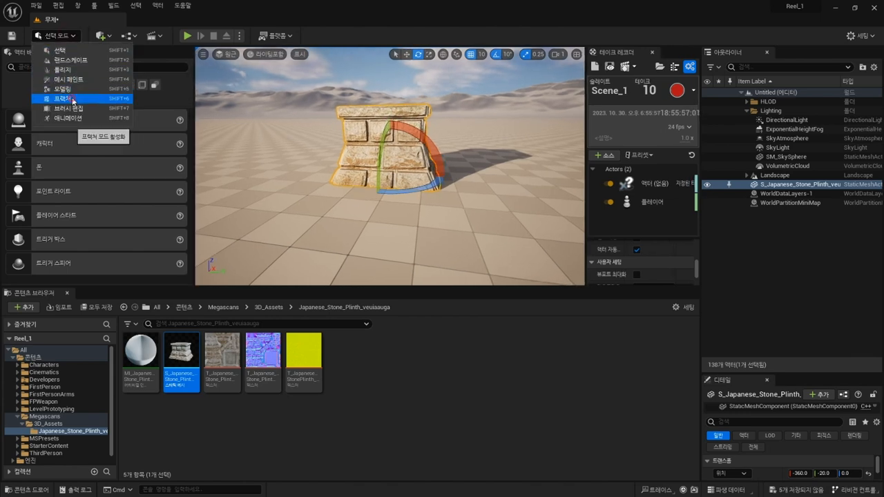
click(66, 100)
Dock the level statistics below the fracture settings and the floating mode toolbar between them and the viewport
drag(449, 268, 69, 246)
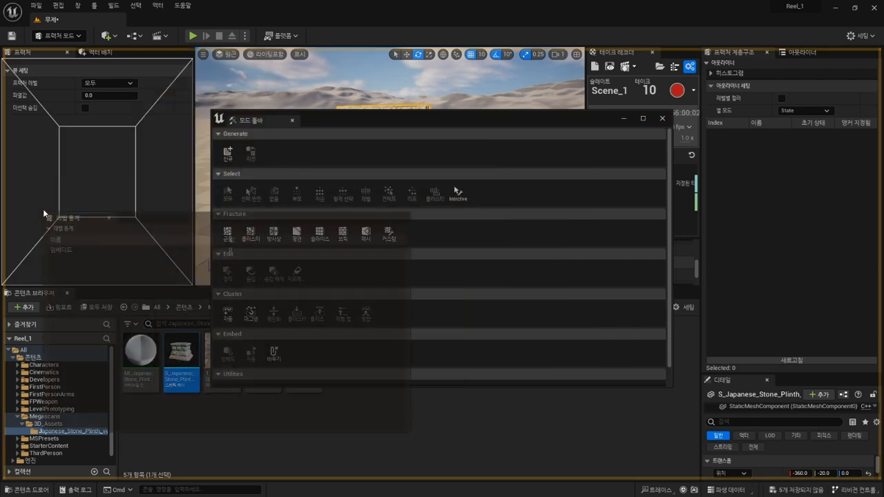
drag(162, 219, 216, 184)
drag(154, 192, 69, 219)
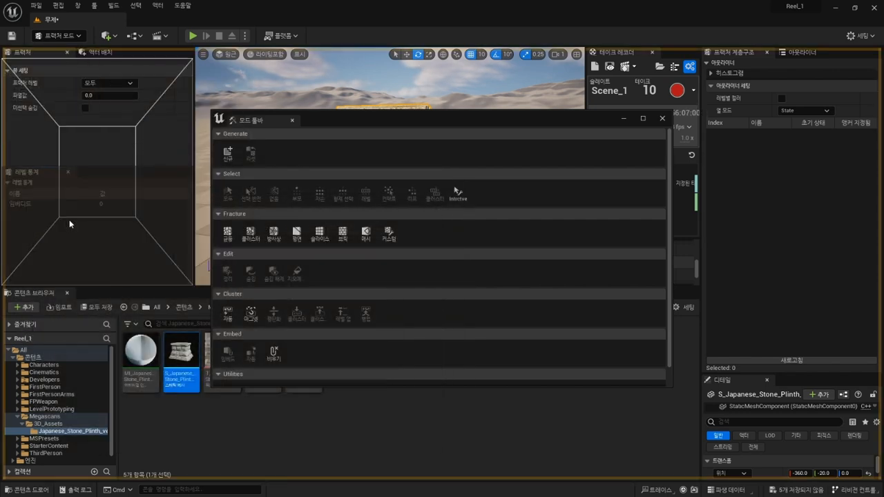
drag(232, 121, 98, 129)
drag(361, 128, 209, 156)
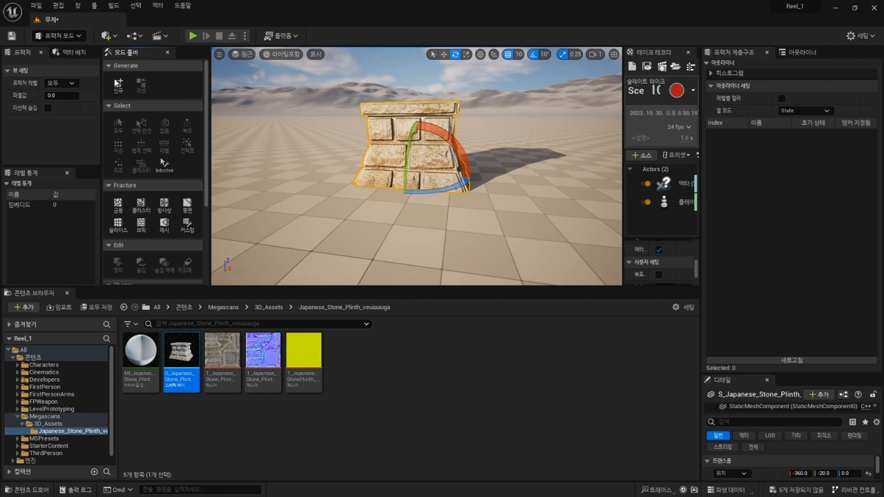
Generate a new geometry collection from the plinth in the root Content folder, keeping the suggested name and internal materials option
click(31, 357)
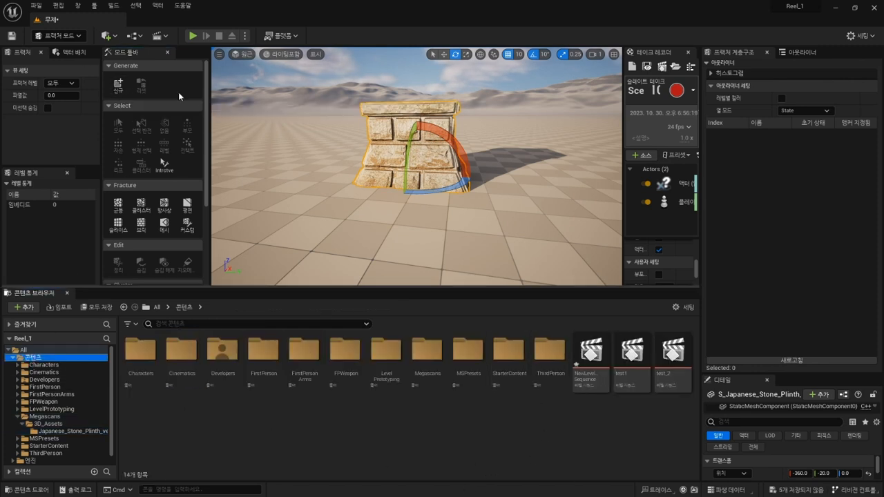
click(118, 85)
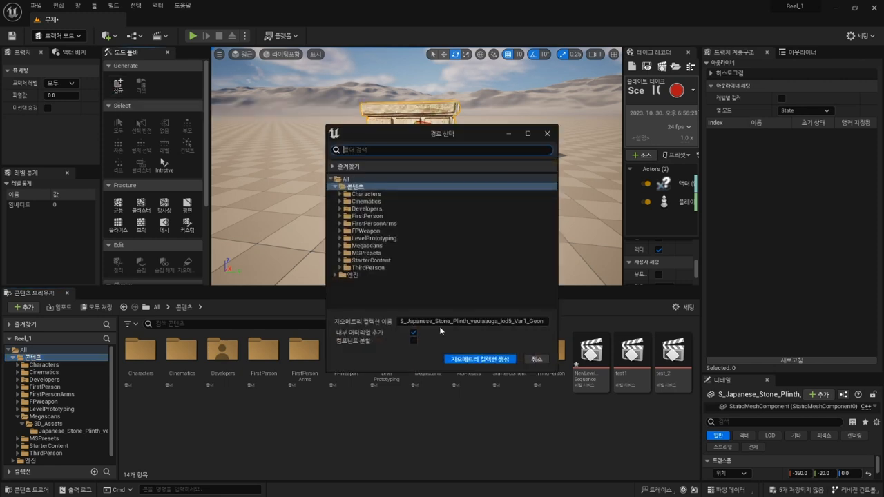
click(502, 359)
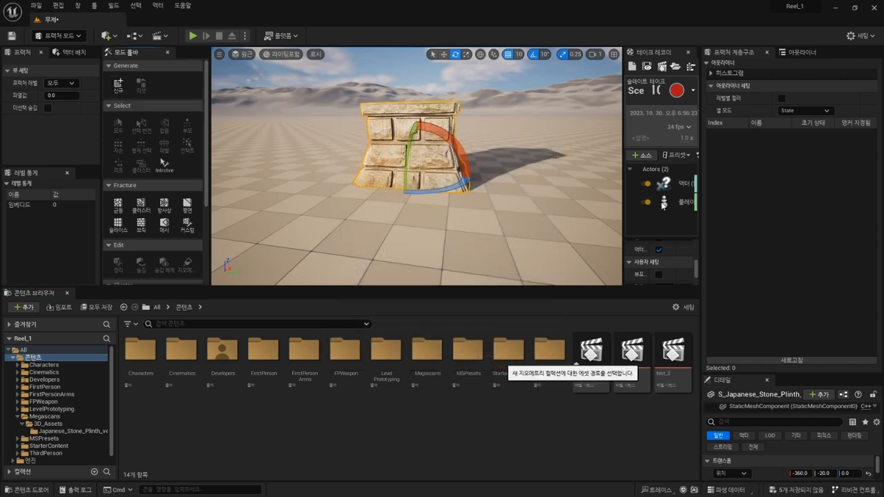
Show the Outliner and temporarily widen it to check the plinth's full actor name and type
click(801, 53)
drag(700, 167, 597, 173)
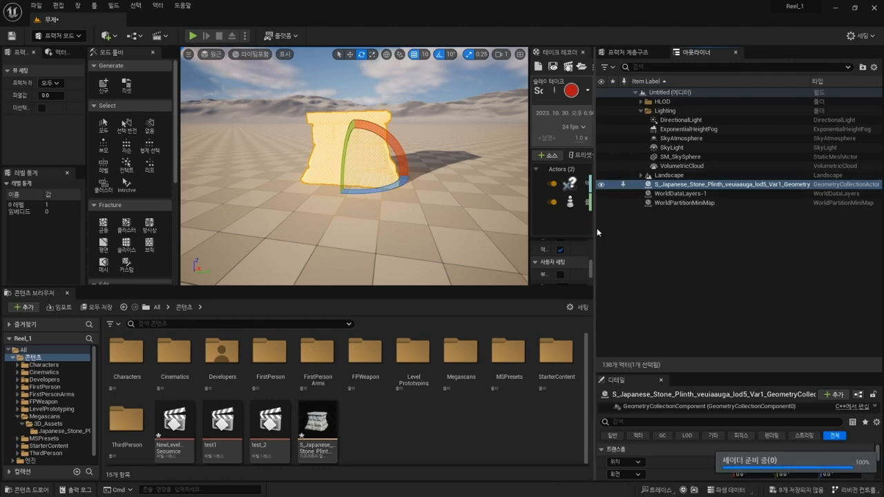
drag(596, 231, 698, 234)
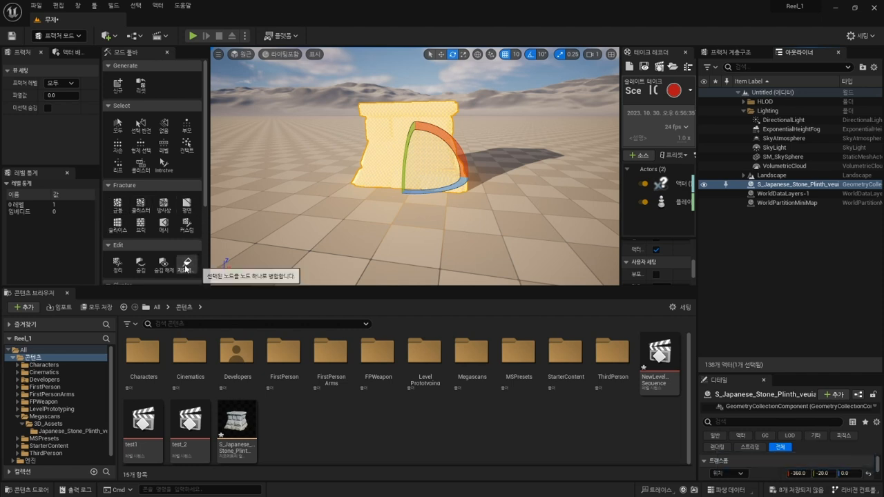
Fracture the plinth geometry collection with the Brick method, using the Stretcher bond and default brick dimensions
click(141, 225)
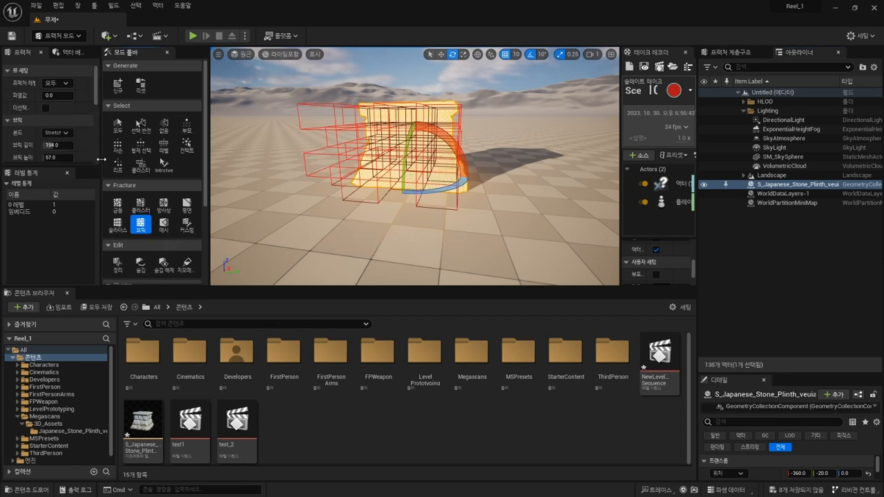
scroll(87, 143, down, 2)
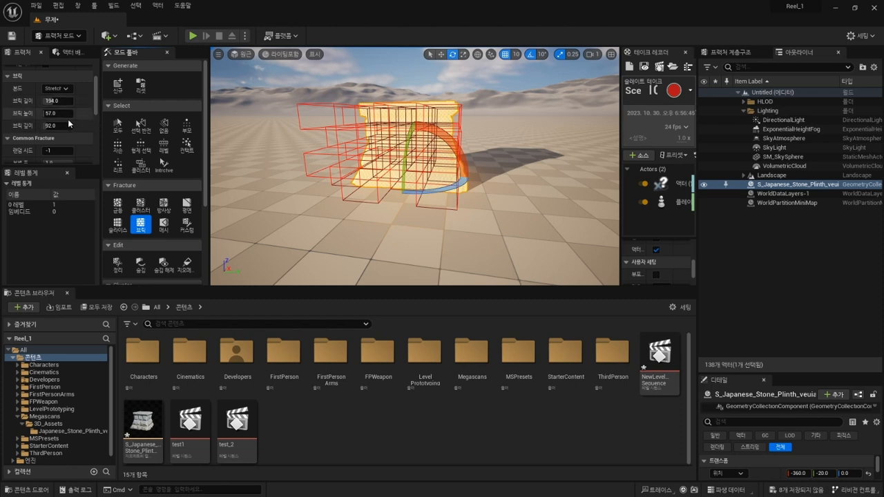
alt+drag(424, 231, 608, 220)
scroll(75, 130, down, 3)
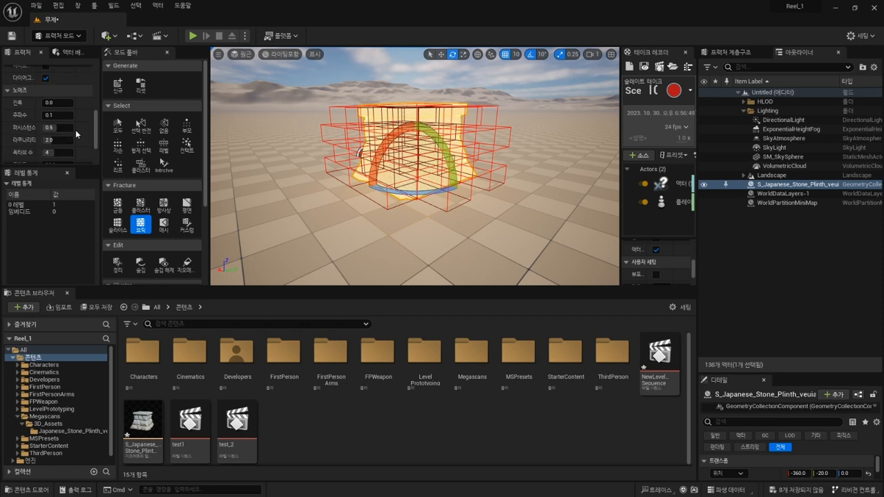
scroll(76, 126, up, 5)
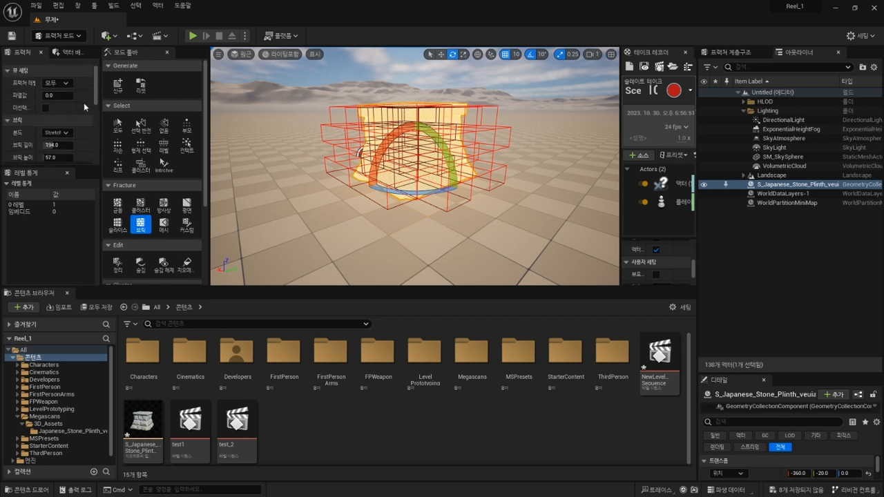
click(63, 131)
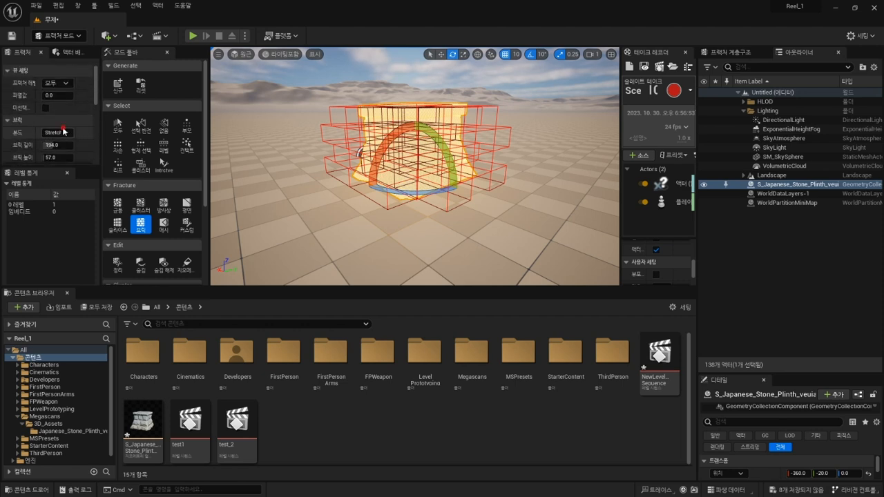
click(69, 131)
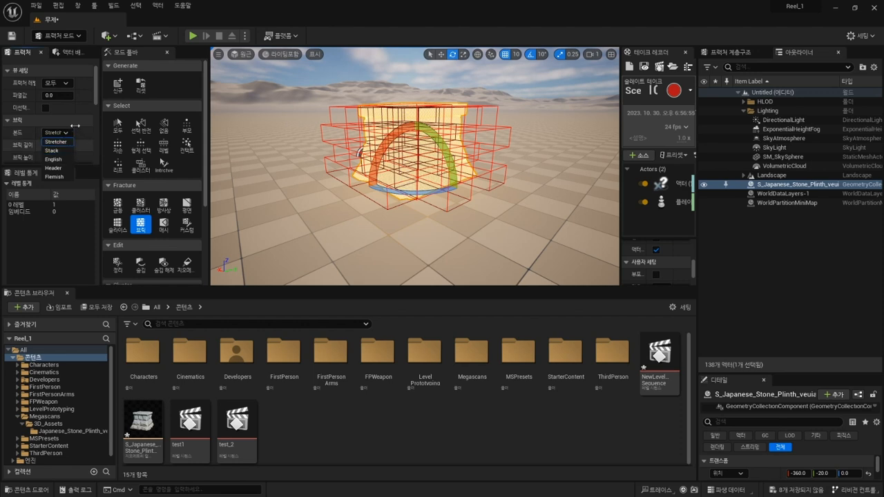
drag(98, 95, 99, 178)
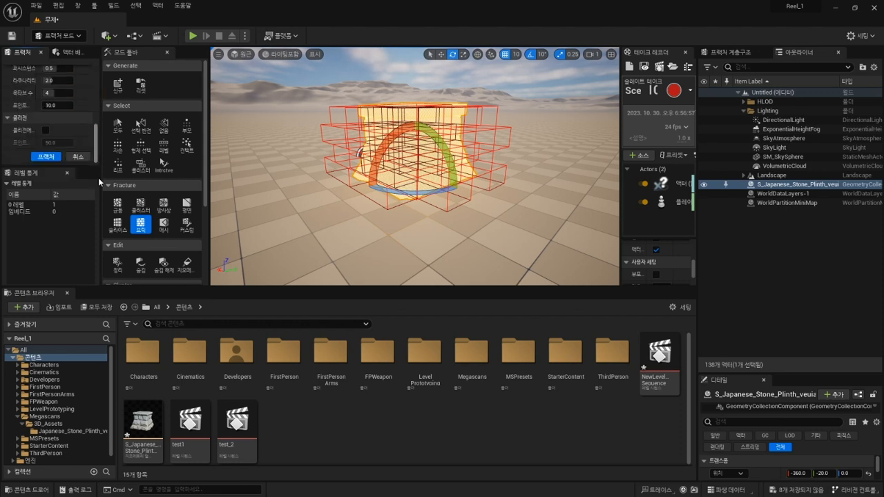
click(46, 156)
Inspect the coloured fracture pieces and apply the Brick fracture to the plinth a second time
alt+drag(483, 249, 567, 249)
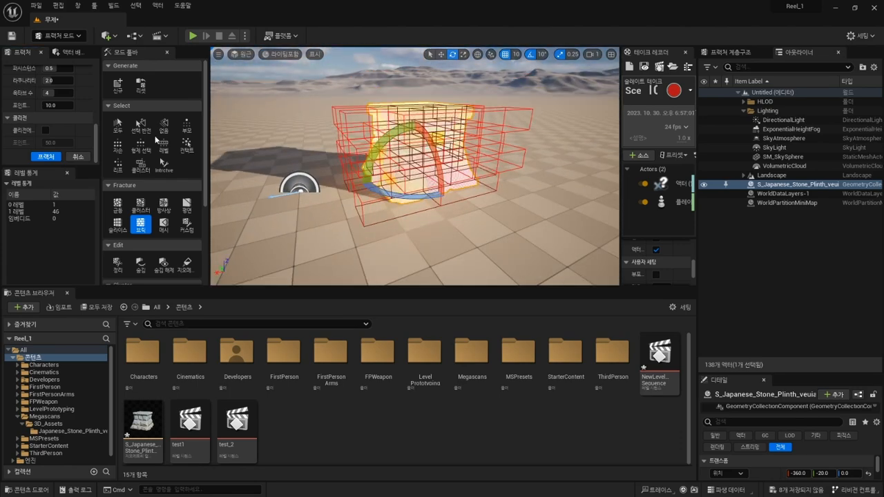
scroll(483, 178, up, 8)
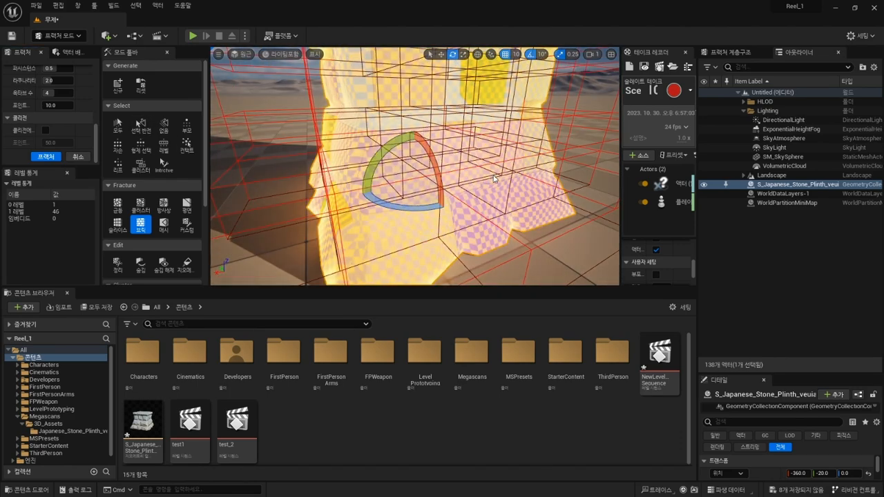
scroll(493, 178, down, 10)
click(46, 157)
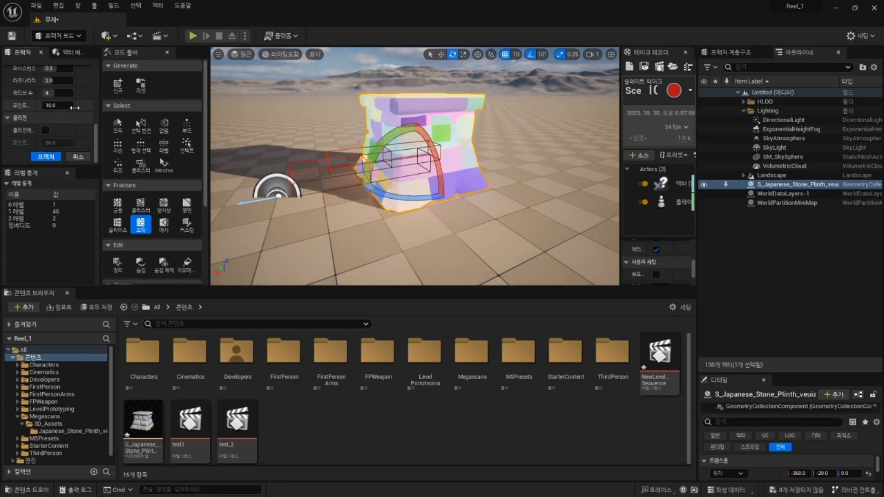
mouse_move(438, 229)
alt+mouse_down()
mouse_move(594, 227)
mouse_move(438, 230)
alt+mouse_up()
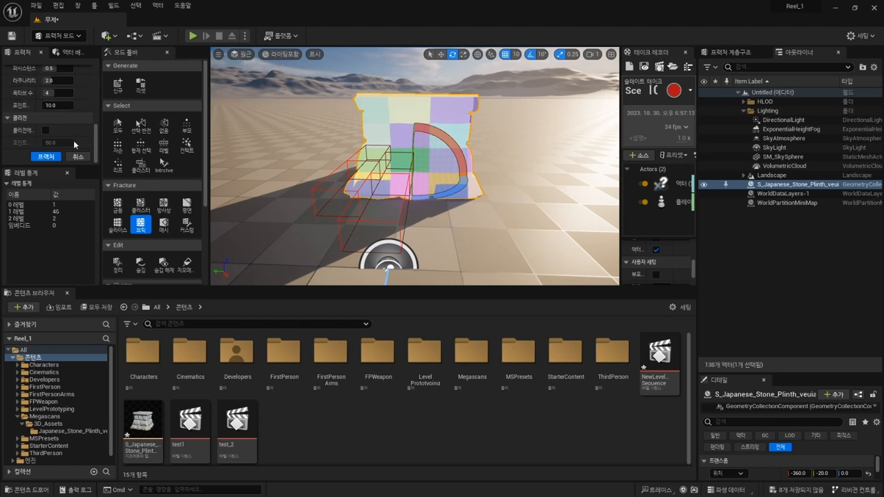
Return to Selection mode, enlarge the plinth's Details area and view the fractured plinth from the other side
scroll(74, 145, up, 8)
scroll(78, 152, up, 5)
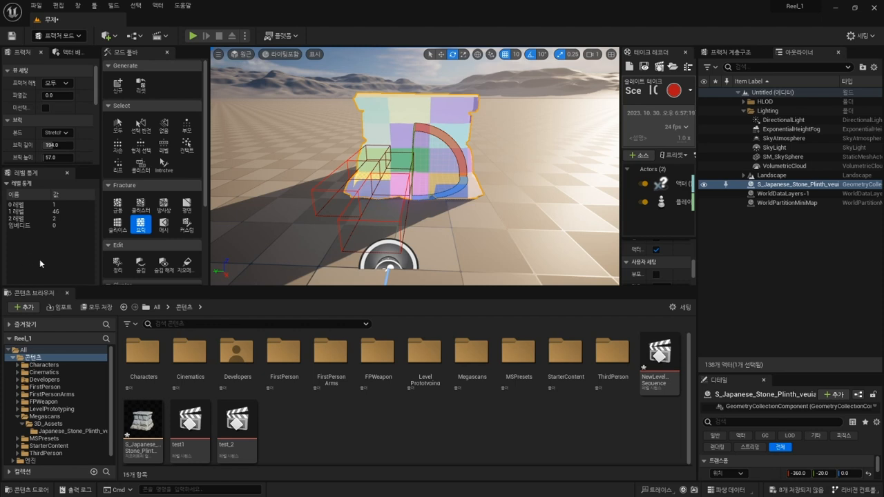
click(76, 36)
click(71, 51)
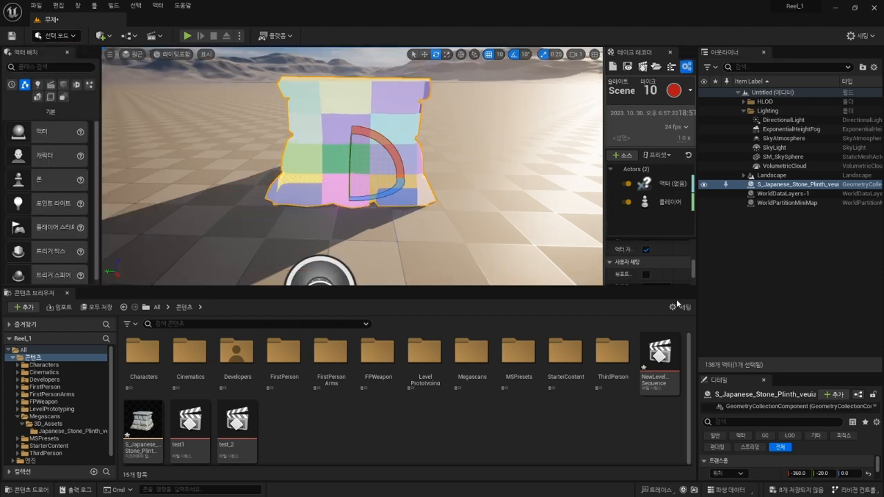
drag(788, 365, 789, 255)
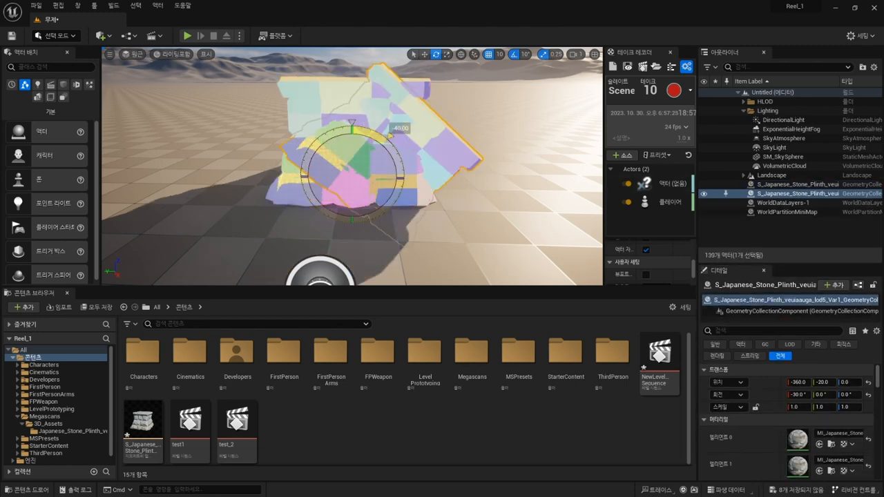
alt+drag(436, 210, 622, 215)
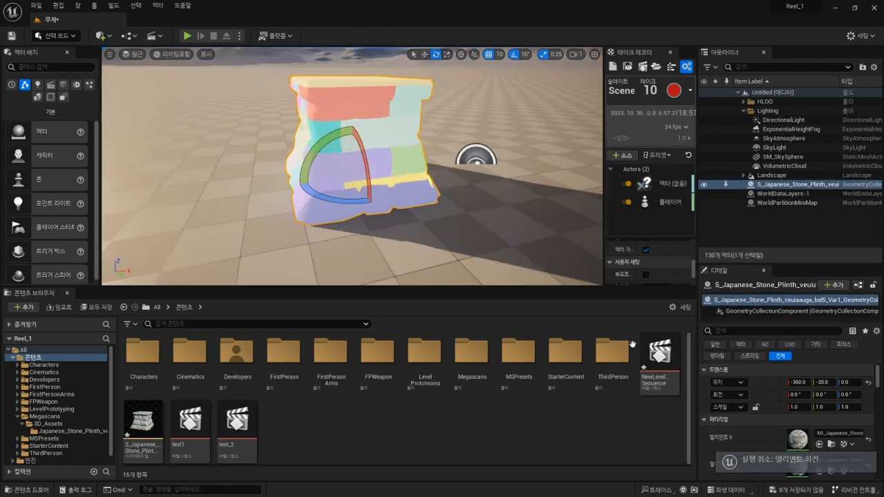
Turn off the bone colour display on the fractured plinth so it is shown with its stone materials
click(788, 331)
text(뵈)
key(BackSpace)
text(본)
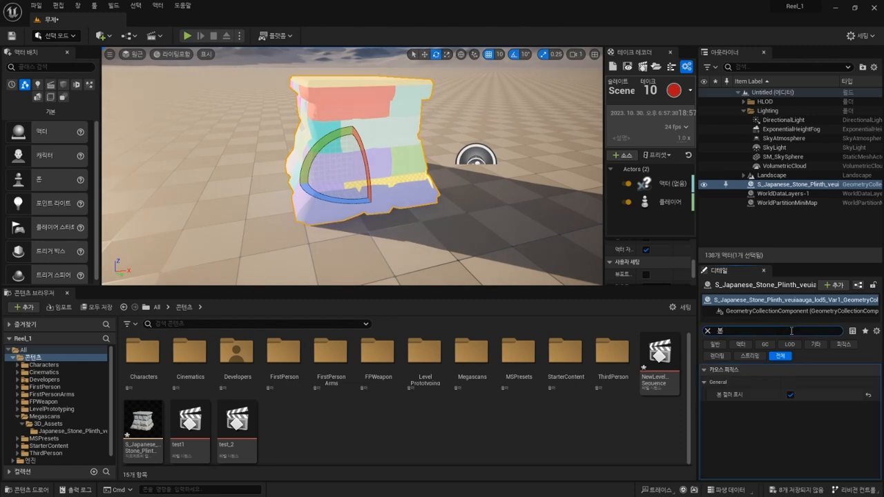
click(791, 396)
alt+drag(510, 153, 311, 187)
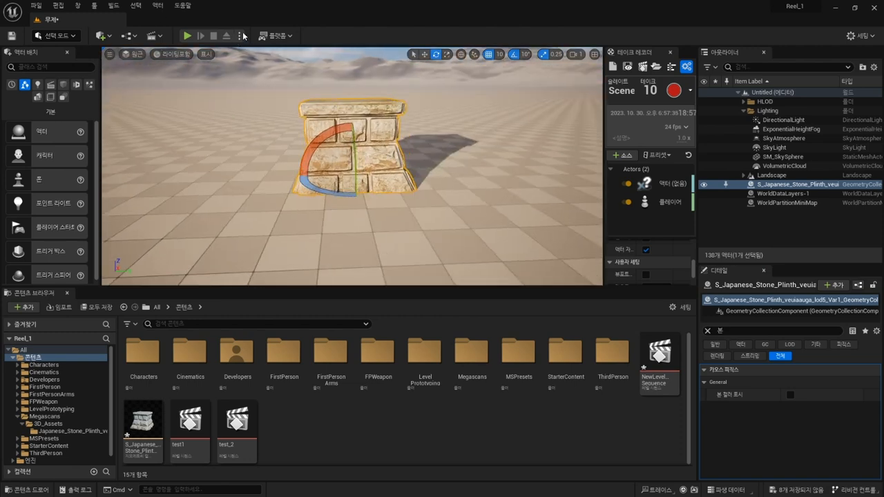
Simulate the level to check how the fractured plinth behaves without a field, and stop the simulation
click(243, 35)
click(279, 113)
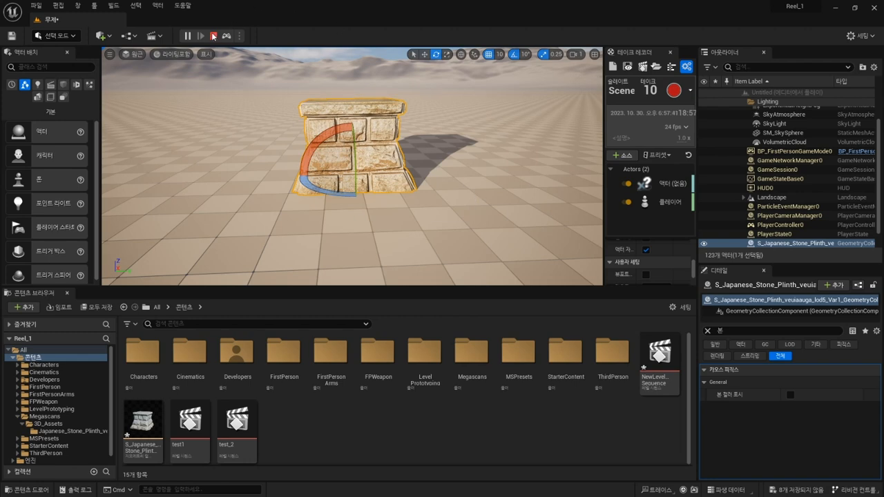
click(215, 36)
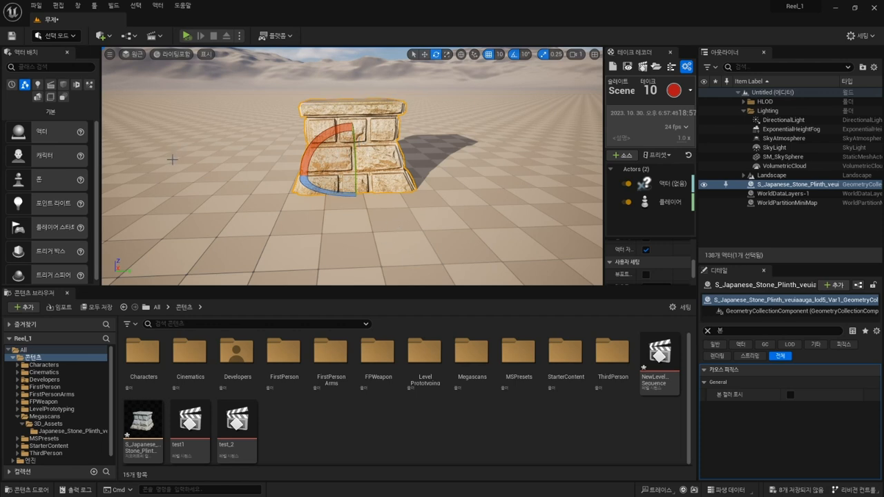
Enlarge the Content Browser, check its engine content visibility option and open the Engine folder
drag(138, 294, 177, 214)
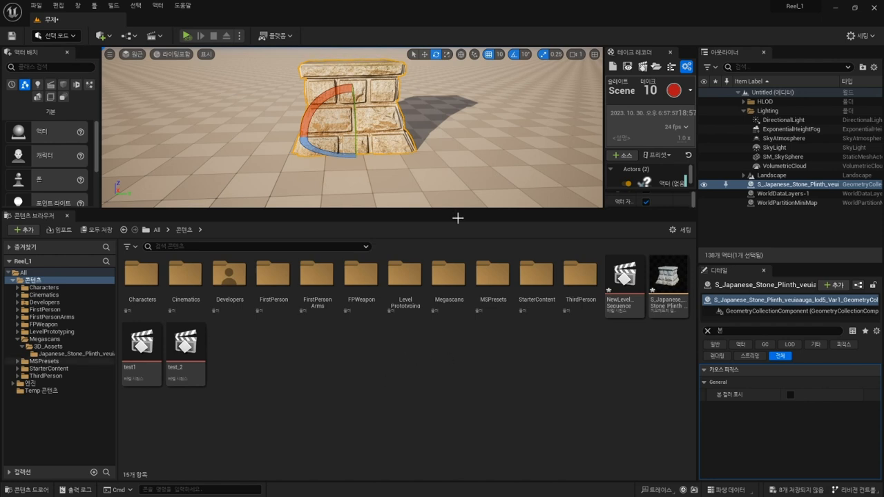
click(680, 230)
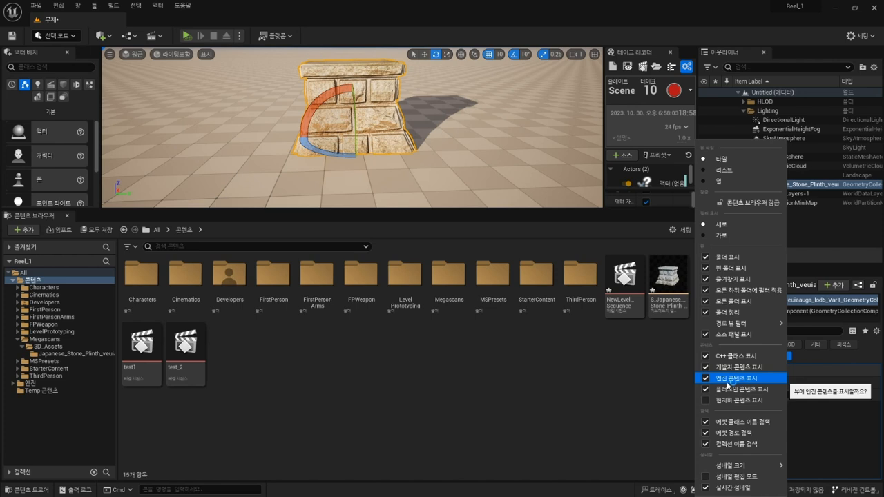
click(442, 373)
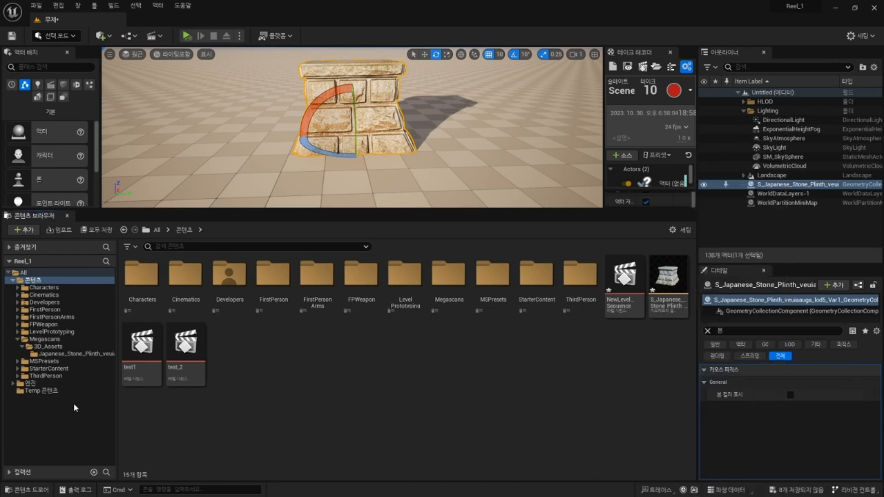
click(29, 384)
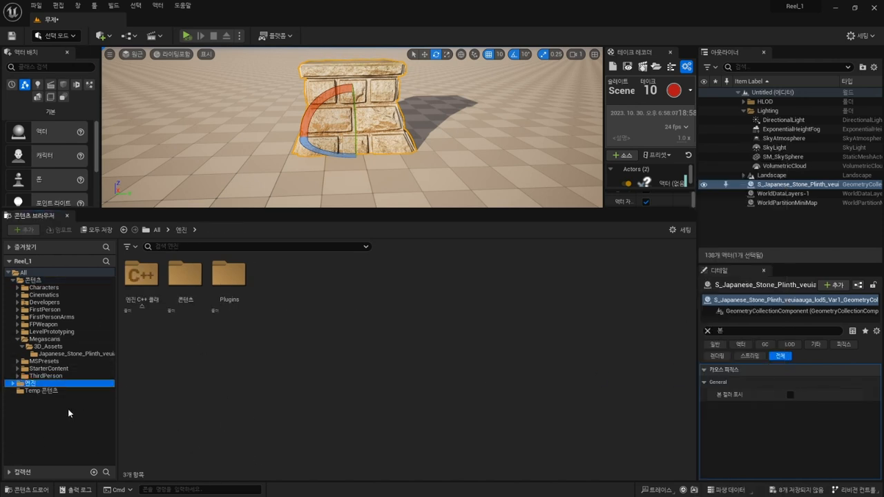
Search the Engine content for "field" and copy the FS_MasterField blueprint into the project's Content folder
click(341, 247)
text(field)
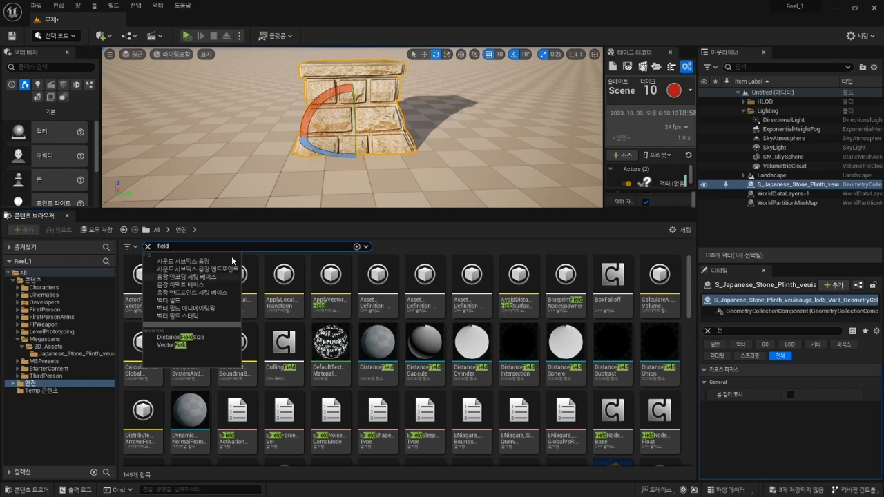
key(Return)
scroll(471, 341, down, 2)
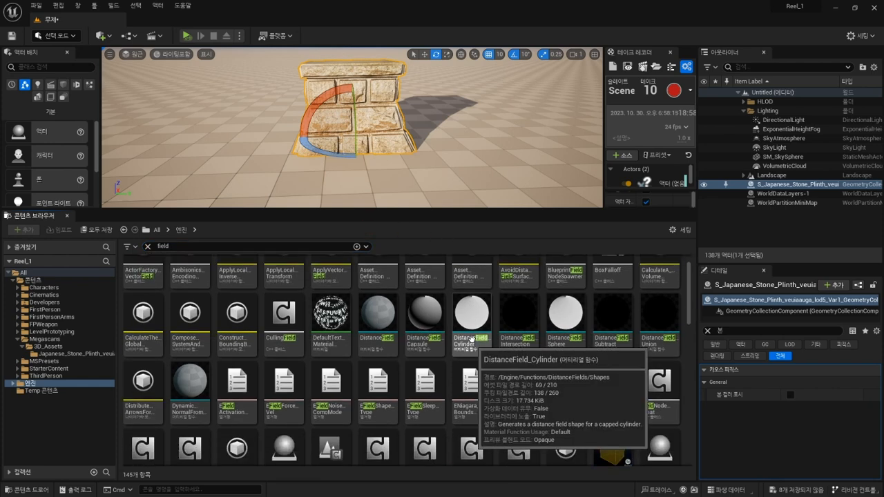
scroll(674, 447, down, 3)
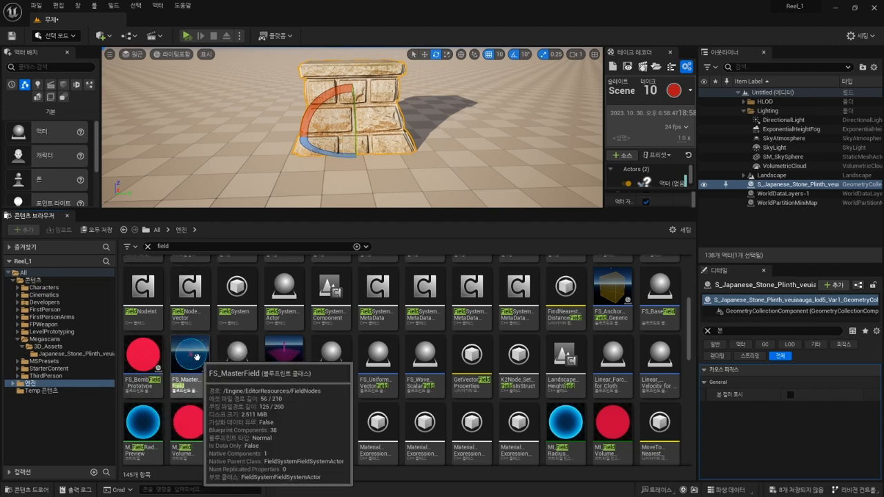
drag(174, 337, 45, 279)
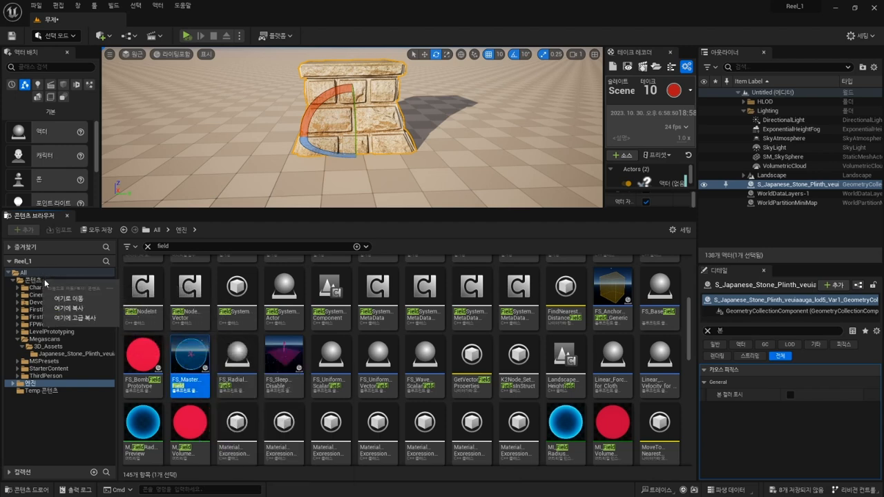
click(104, 312)
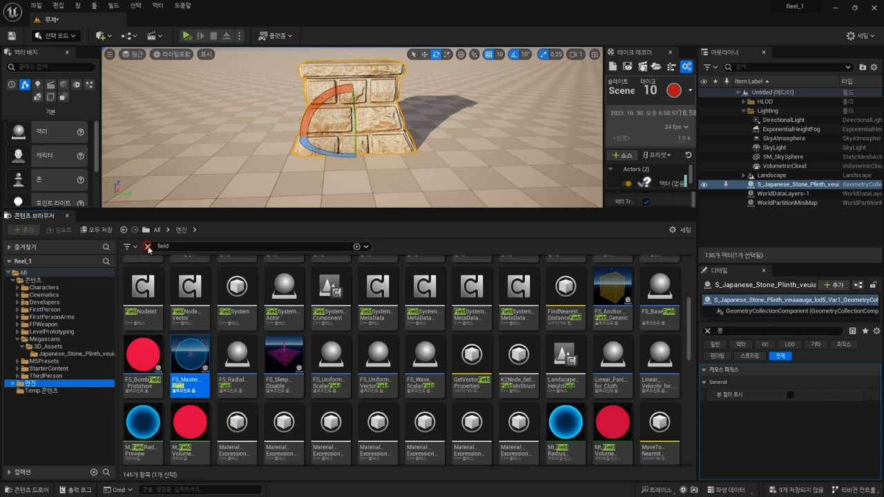
Return to the project's Content folder and place the copied FS_MasterField in the level beside the plinth
click(147, 247)
click(32, 280)
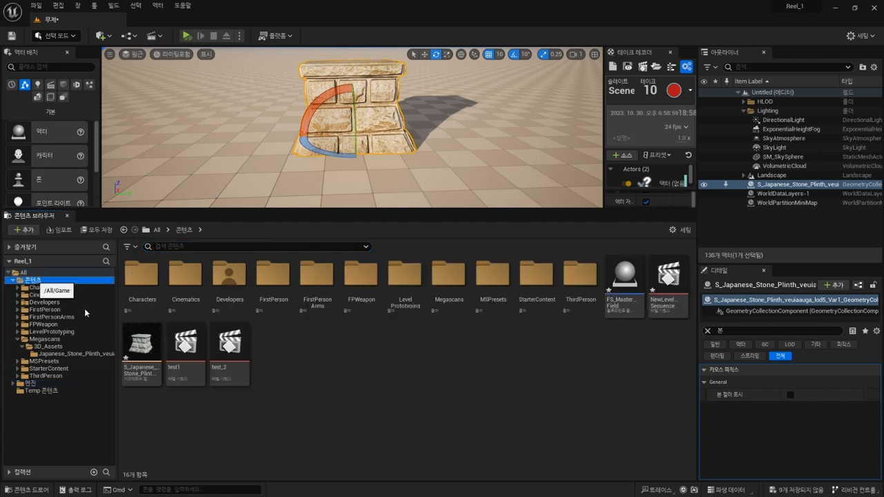
mouse_move(631, 283)
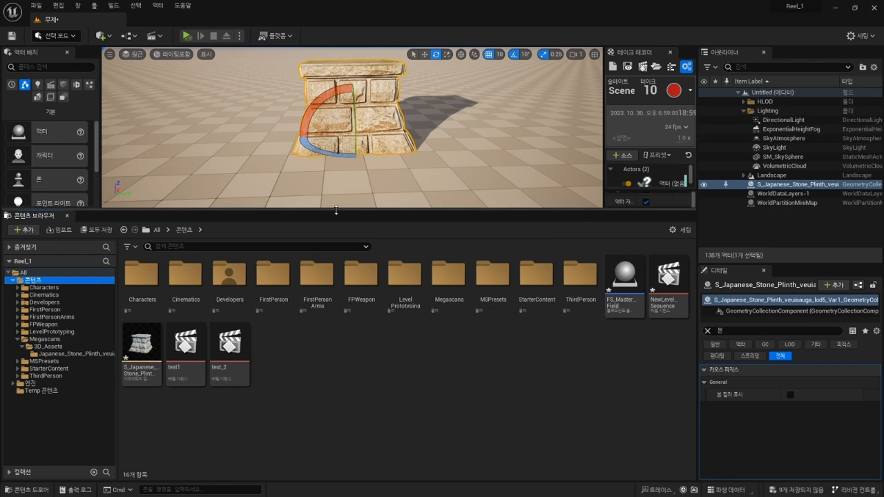
drag(329, 210, 338, 296)
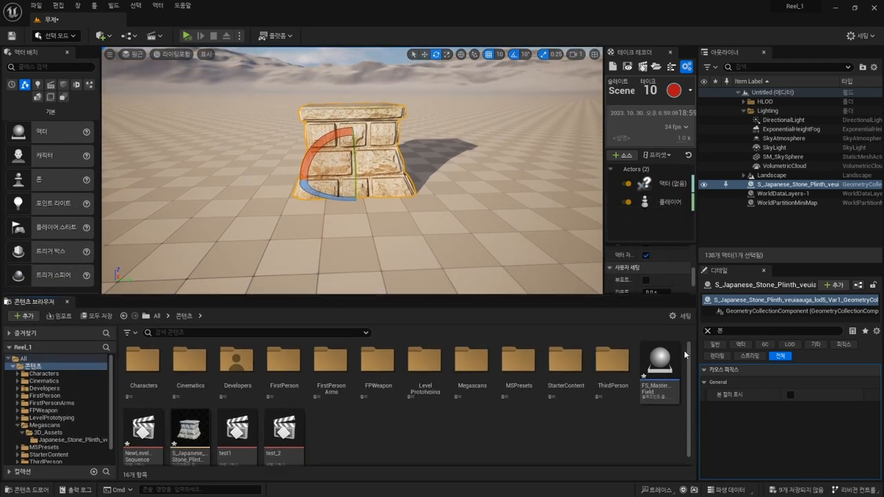
mouse_move(656, 365)
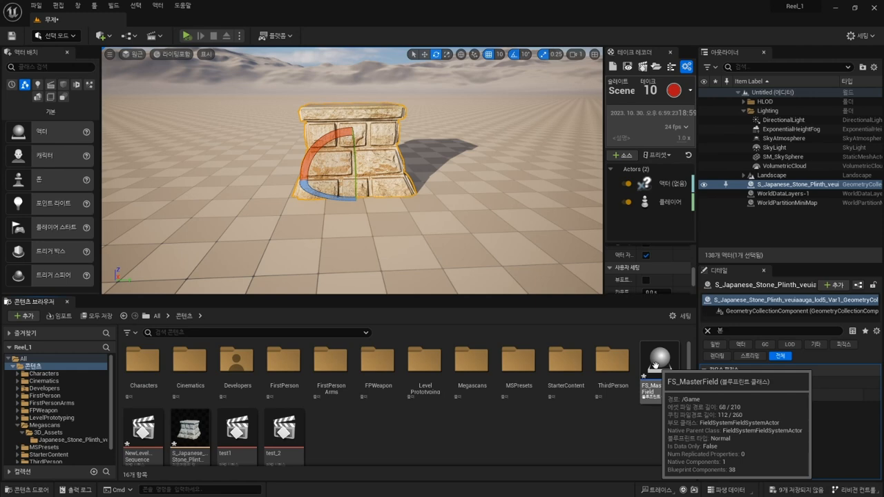
drag(655, 365, 324, 224)
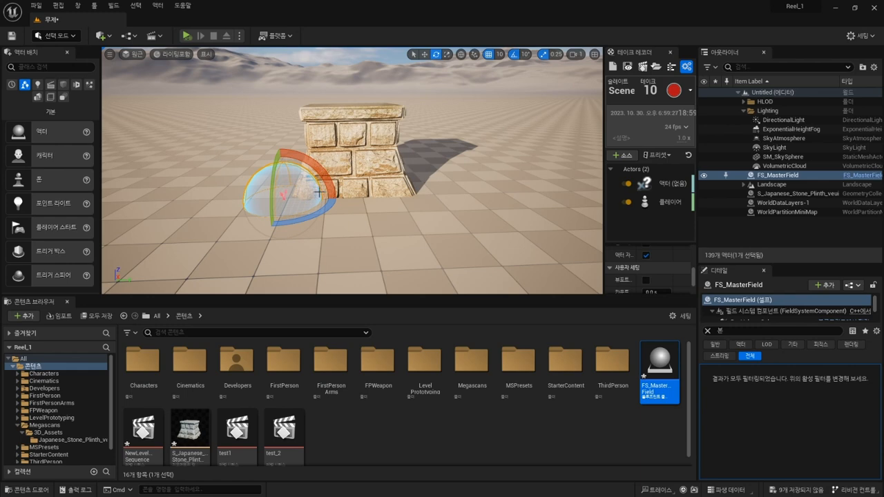
Scale FS_MasterField to about 6.5 and move it to about X -340, Y -10 so its sphere encloses the plinth
key(r)
drag(284, 198, 525, 242)
key(w)
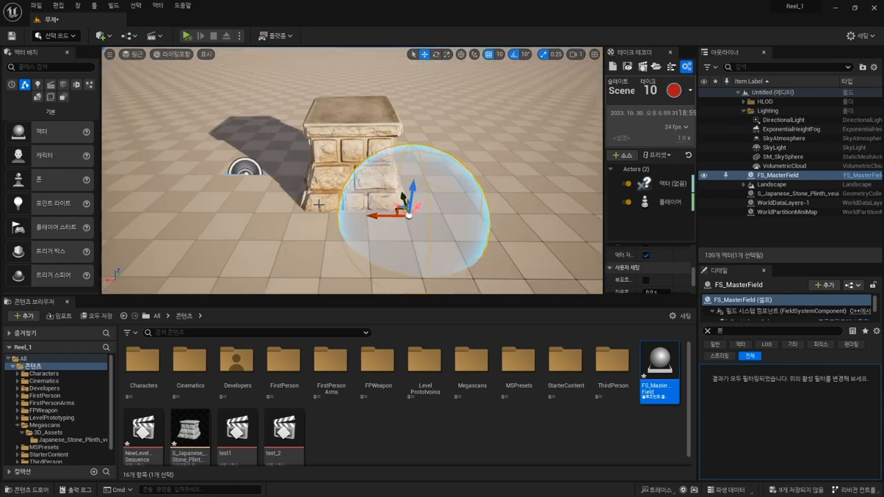
drag(373, 216, 315, 214)
alt+drag(315, 214, 293, 214)
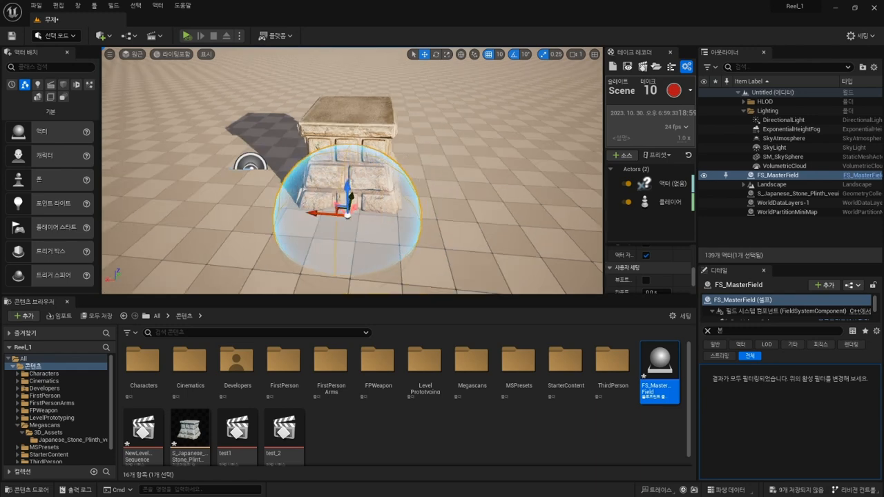
alt+drag(399, 193, 262, 192)
drag(327, 185, 401, 170)
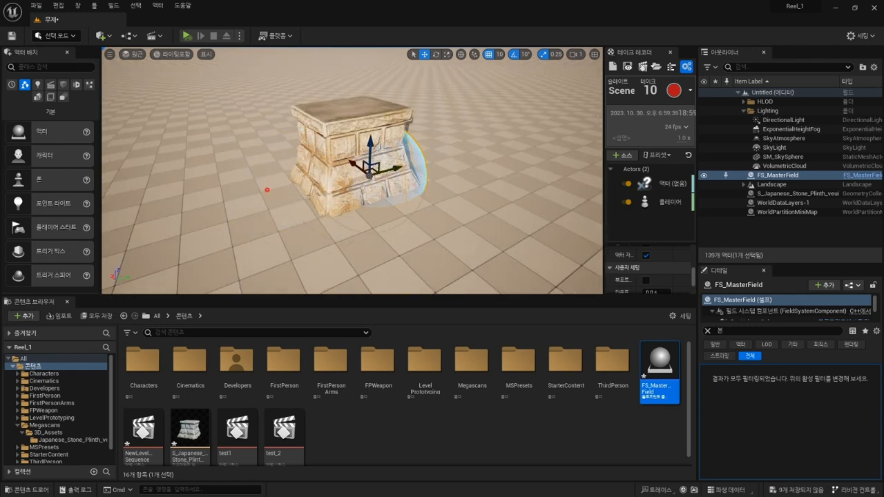
alt+drag(267, 190, 373, 190)
drag(335, 165, 387, 186)
key(r)
alt+drag(492, 205, 389, 174)
key(w)
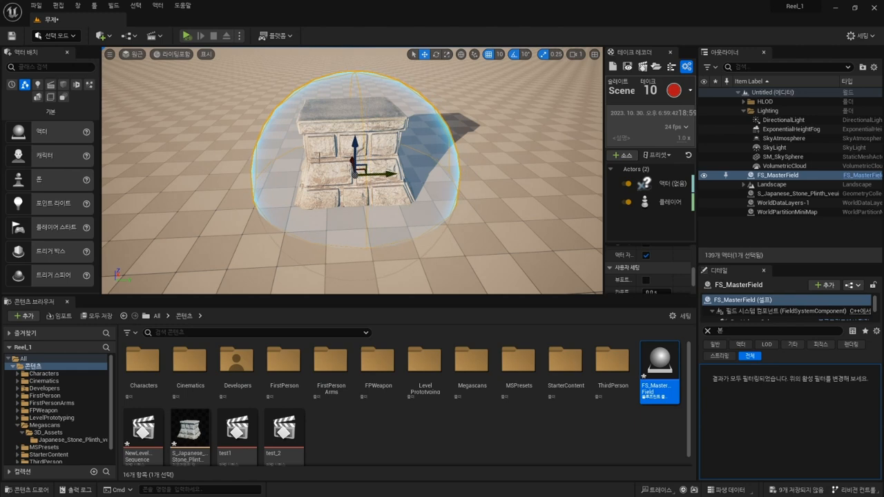
Simulate the level with the field around the plinth, inspect the scattered pieces from farther away and stop
click(240, 36)
click(263, 112)
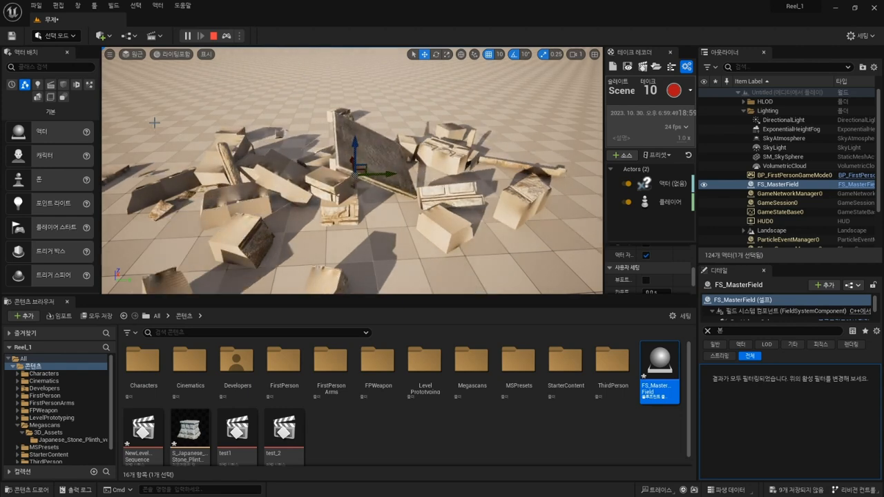
scroll(425, 187, down, 3)
alt+drag(425, 187, 391, 207)
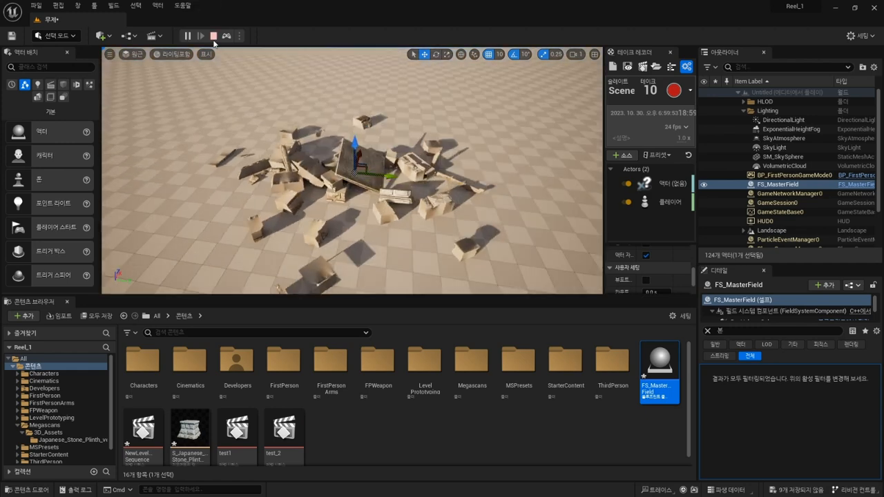
click(213, 35)
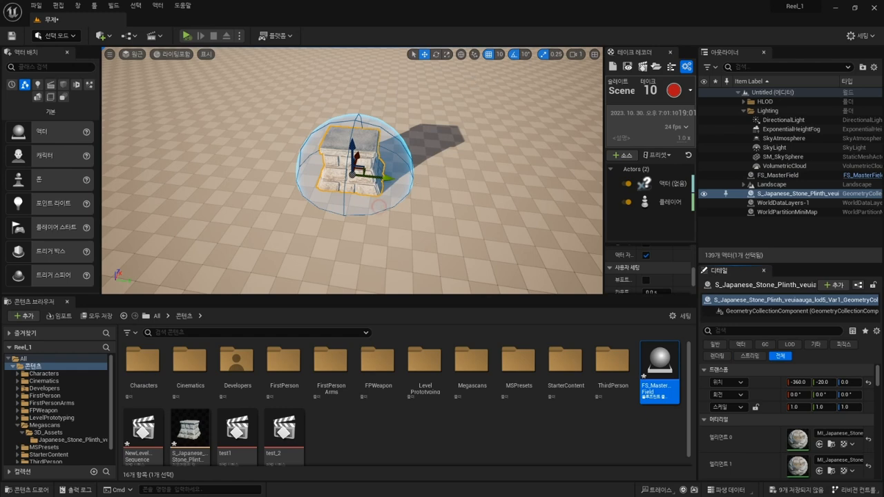
Scale FS_MasterField up to 14.25 on all axes and run a short simulation of the stronger destruction
click(380, 208)
key(e)
key(r)
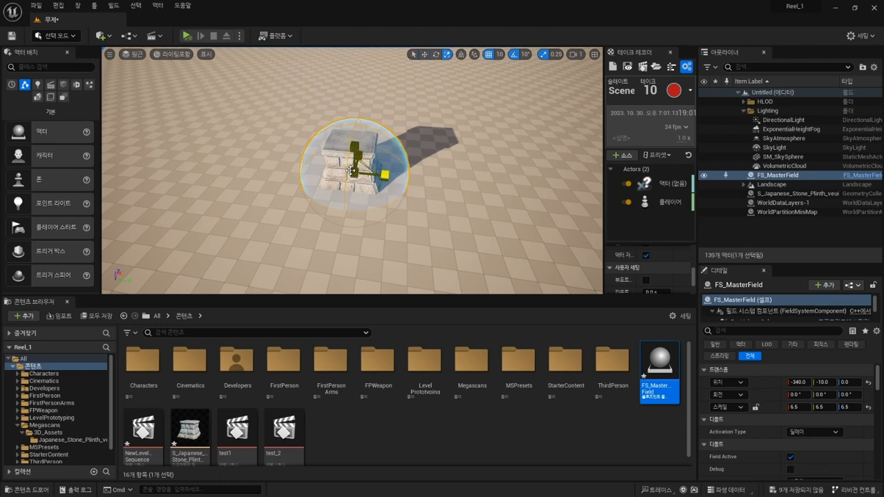
drag(354, 172, 429, 130)
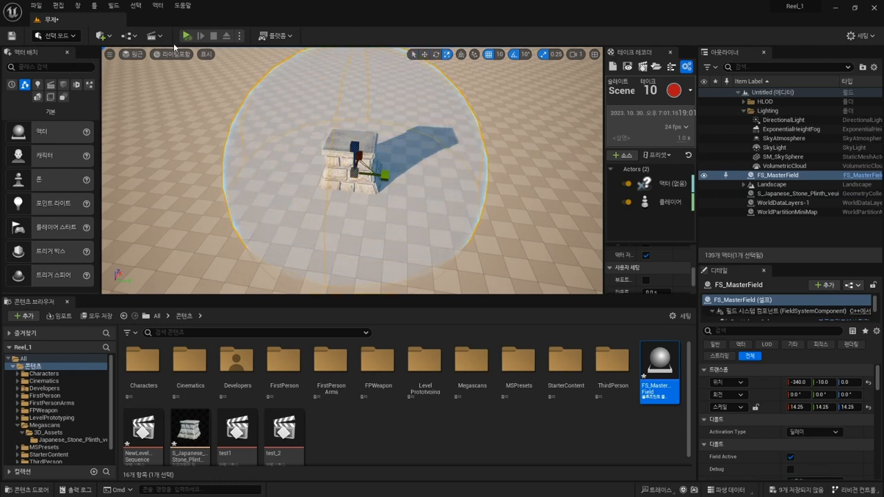
click(186, 36)
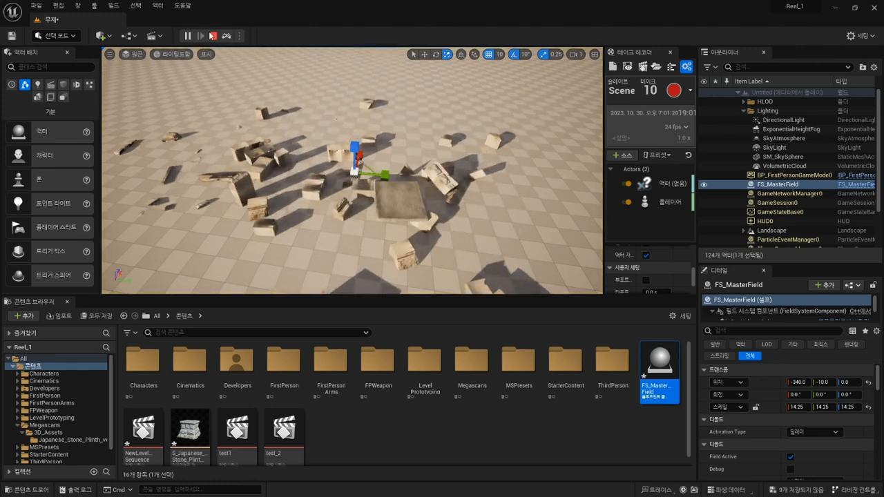
click(214, 36)
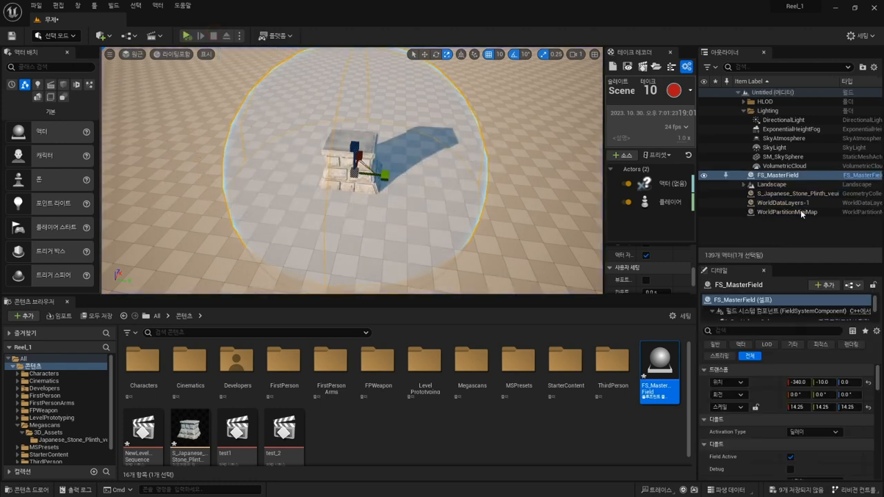
In Fracture mode, reset the plinth's fracture and generate a new geometry collection from it in the Content folder
click(781, 157)
click(776, 195)
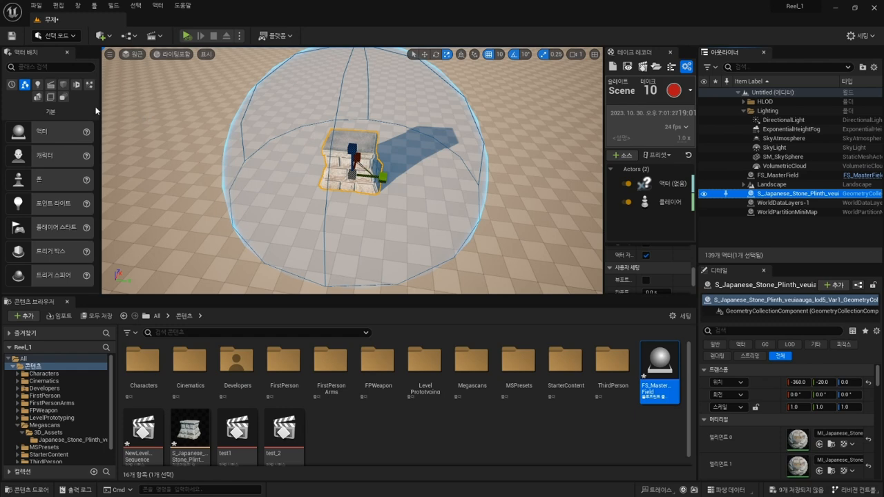
drag(100, 107, 219, 107)
click(73, 36)
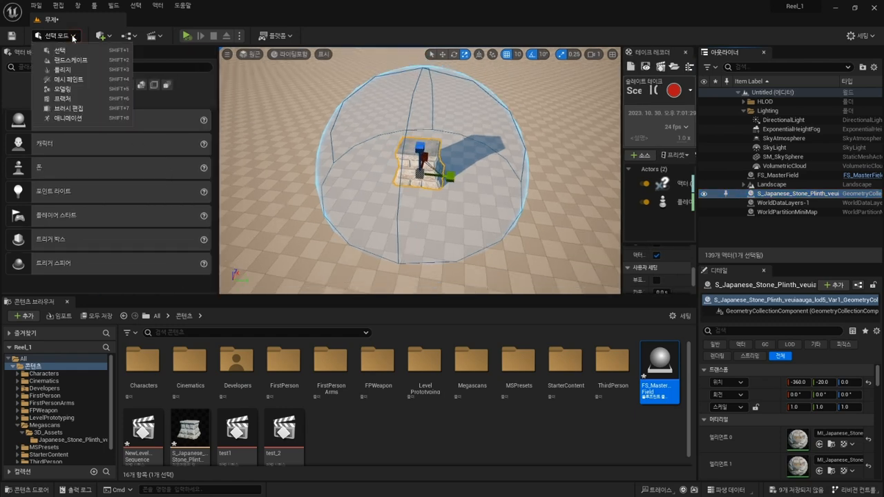
click(62, 98)
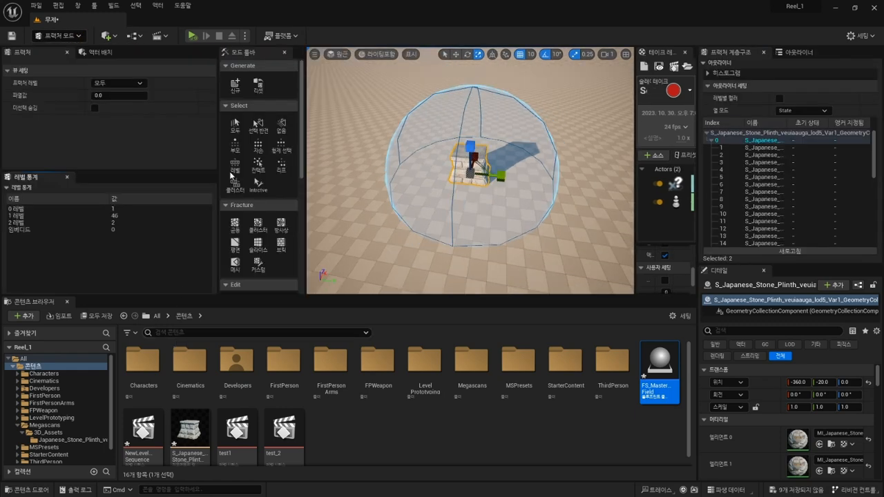
click(259, 90)
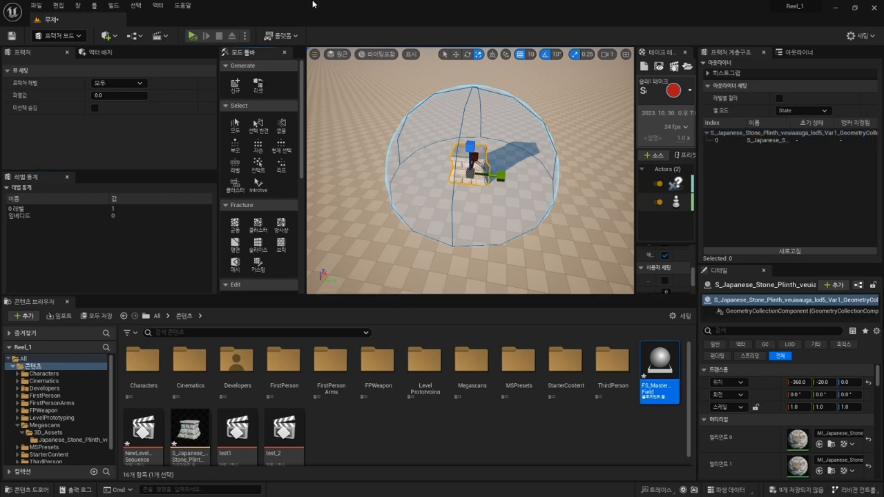
click(235, 84)
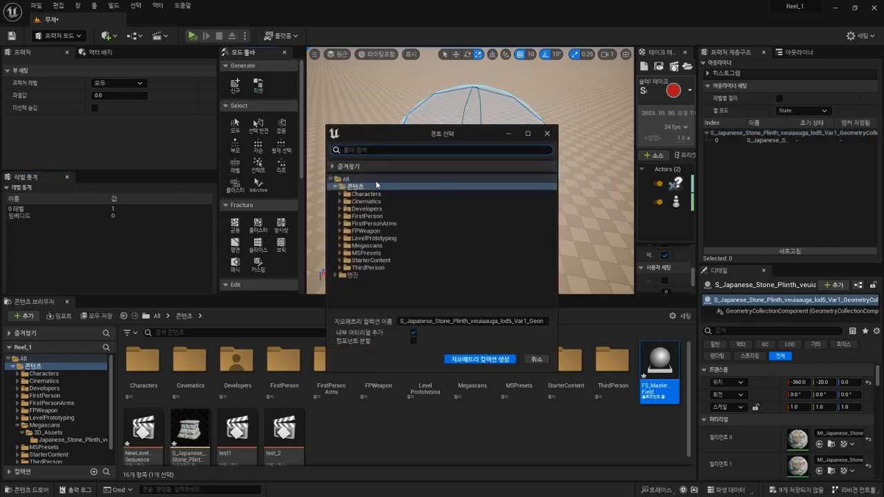
click(481, 359)
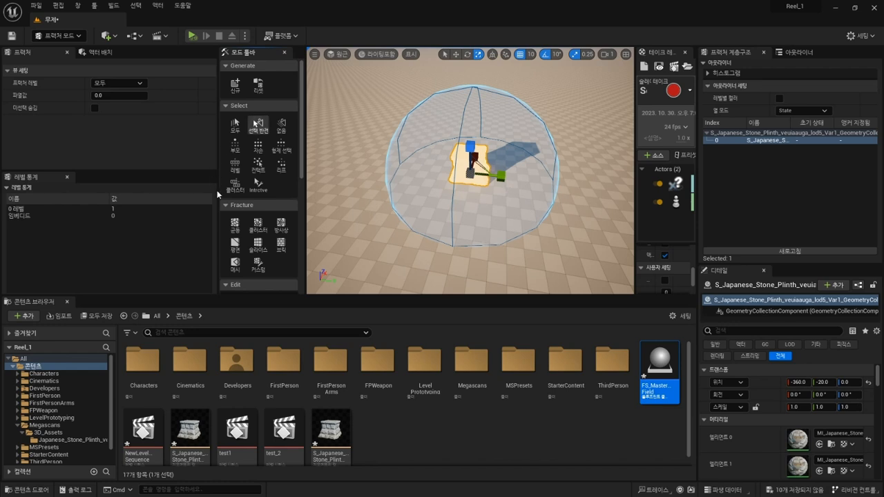
Apply a Cluster fracture to the whole stone plinth and return to Selection mode
click(258, 224)
scroll(164, 133, down, 3)
scroll(168, 132, down, 5)
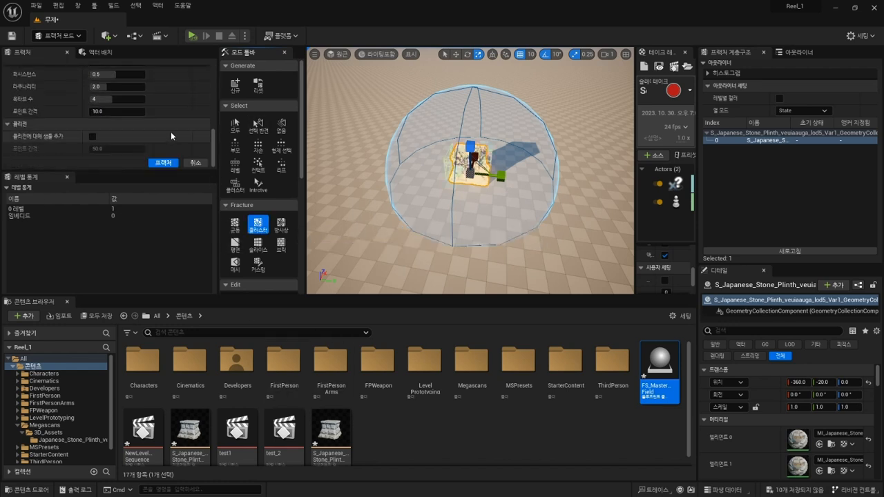
click(171, 163)
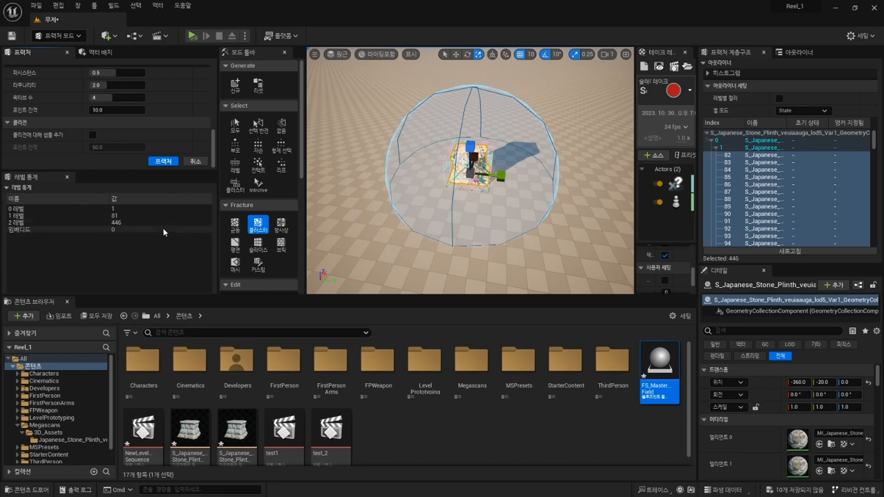
click(71, 36)
click(68, 51)
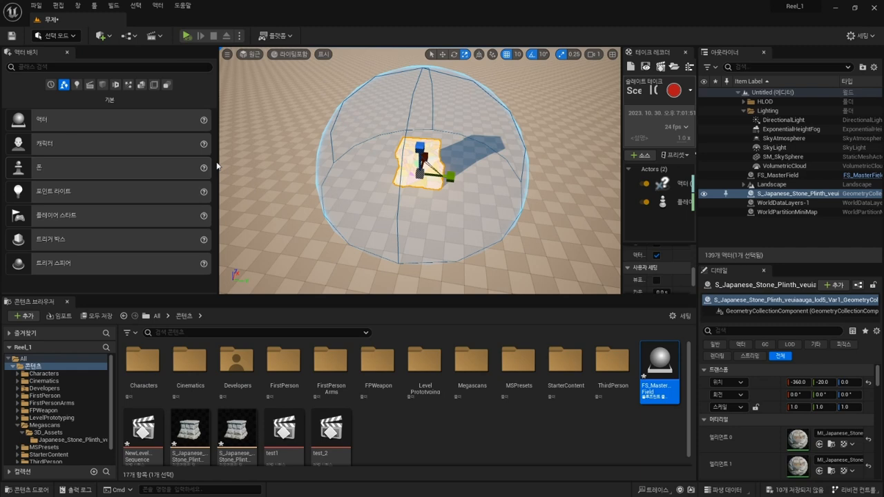
Turn off the plinth's bone color display and run a short simulation of the cluster-fractured plinth
drag(218, 166, 86, 167)
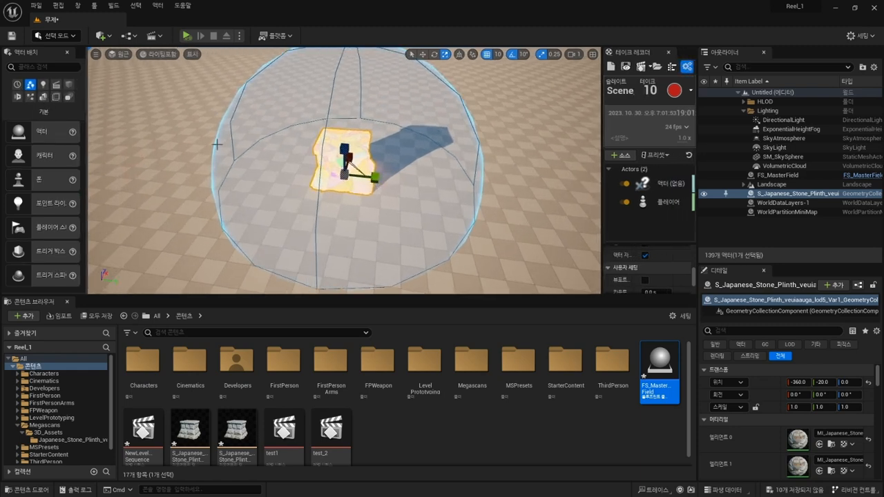
click(778, 331)
text(ㅂ)
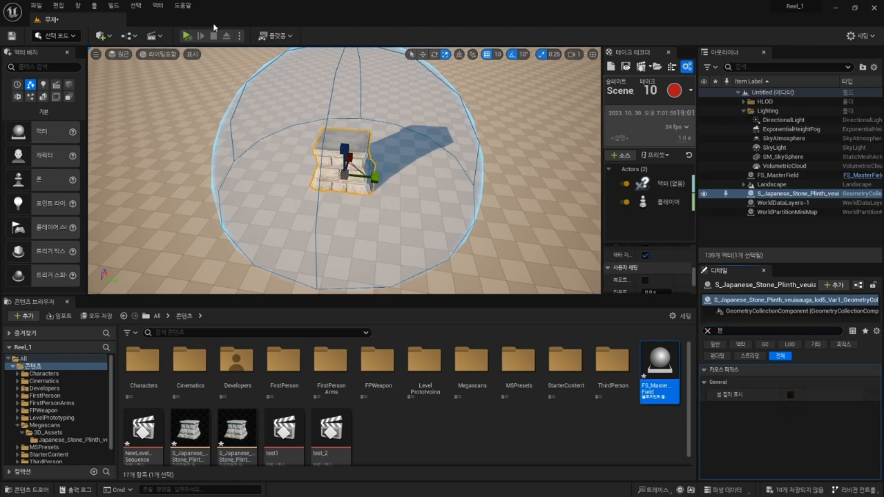
click(186, 38)
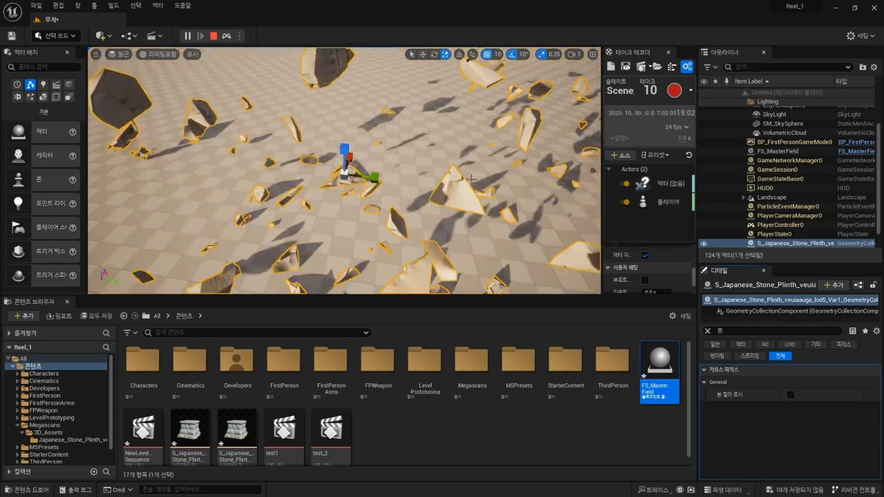
click(214, 35)
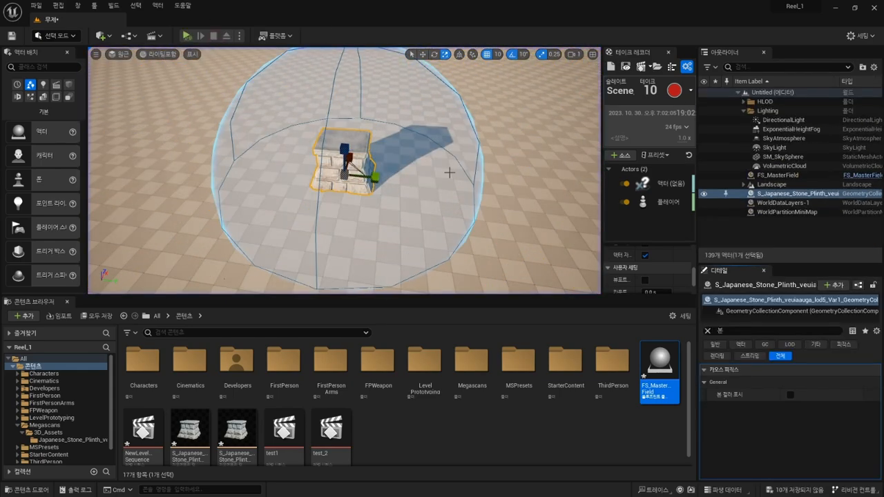
Select FS_MasterField and scale it down uniformly to a small sphere inside the plinth
click(781, 184)
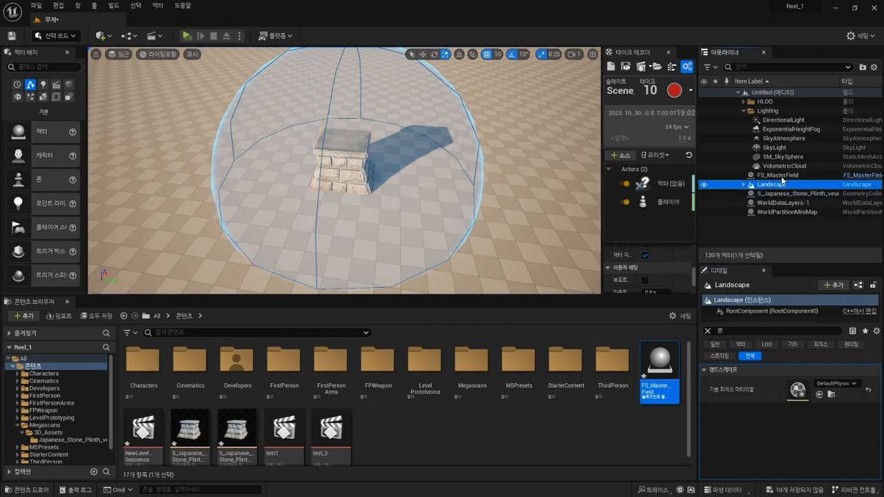
click(779, 176)
drag(348, 173, 283, 205)
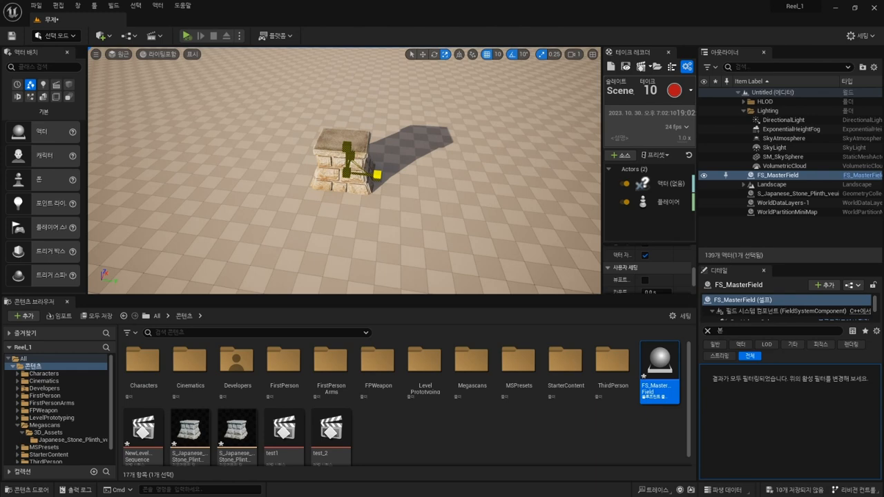
scroll(370, 197, up, 6)
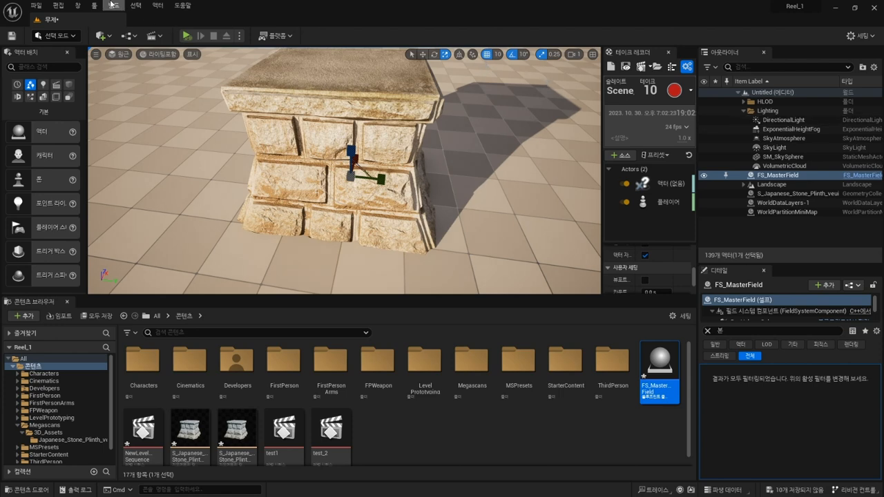
Check the small field's size in Wireframe view, return to Lit view and run a short simulation
click(160, 55)
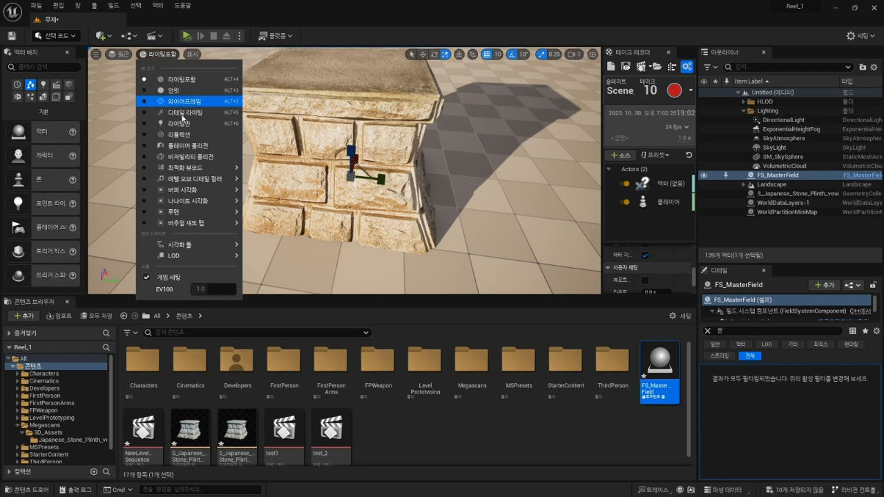
click(181, 101)
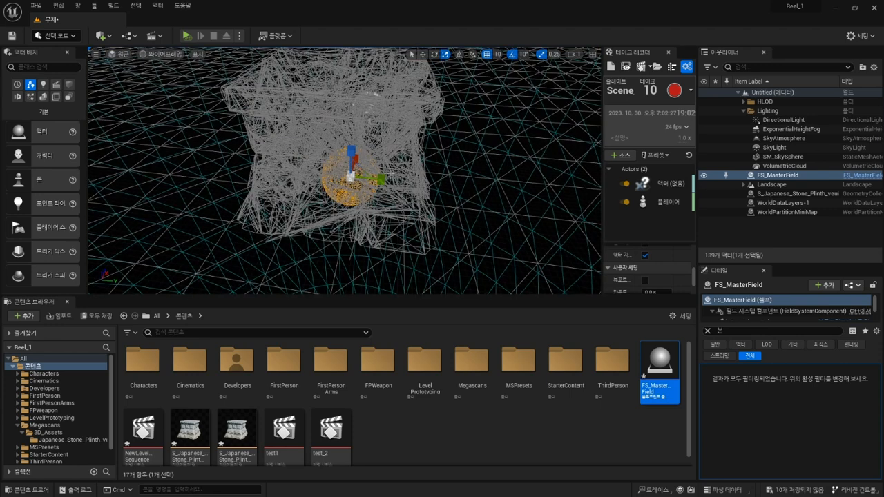
click(161, 55)
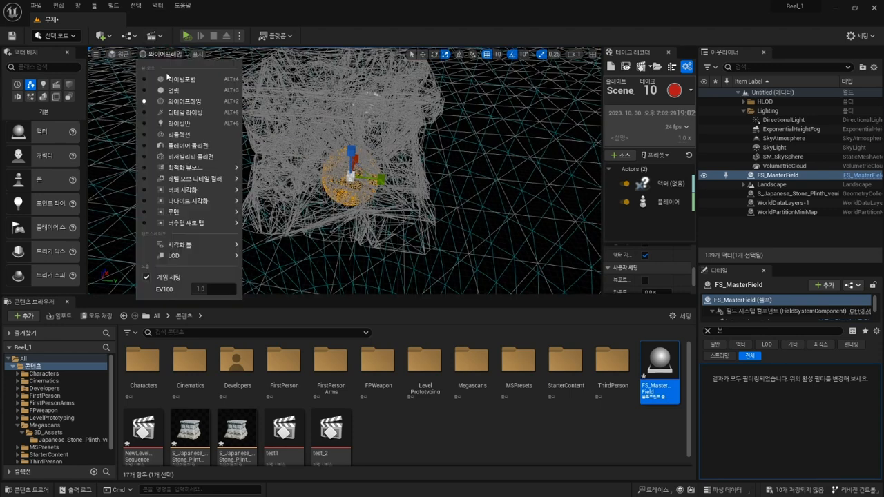
click(173, 78)
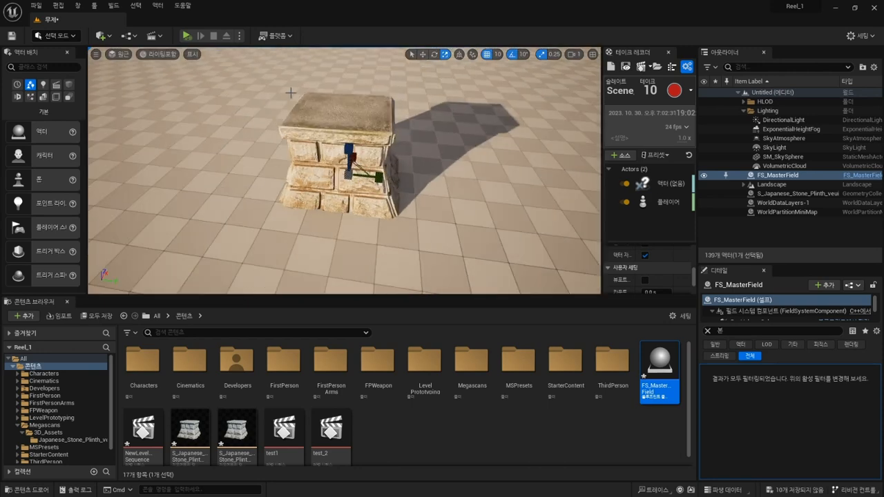
click(187, 35)
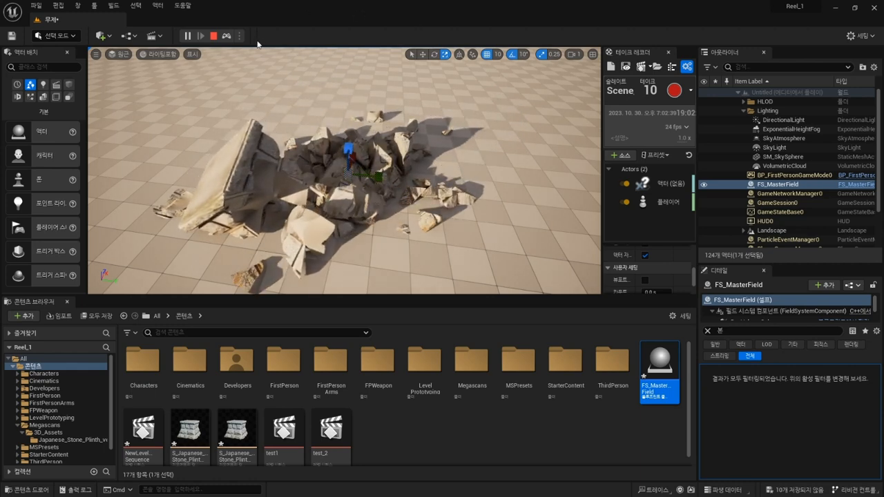
click(214, 40)
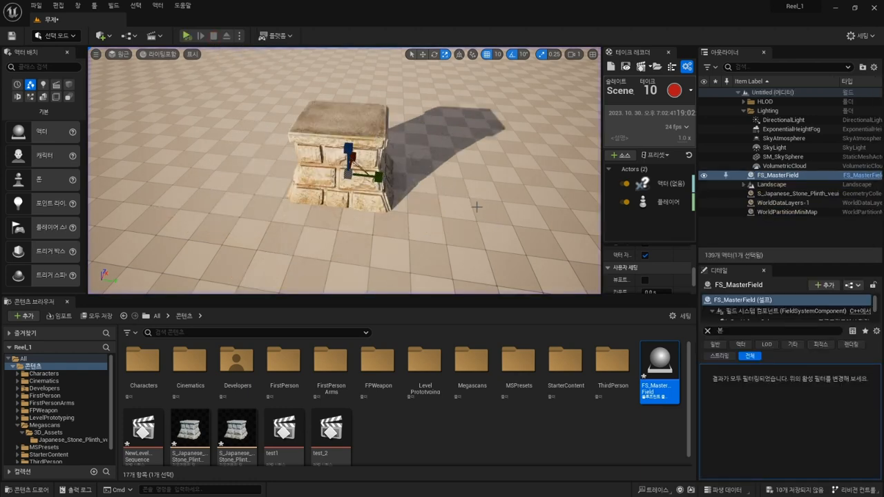
Raise FS_MasterField to the plinth's top, simulate, lower the field into the rubble during the run and stop
drag(350, 143, 342, 94)
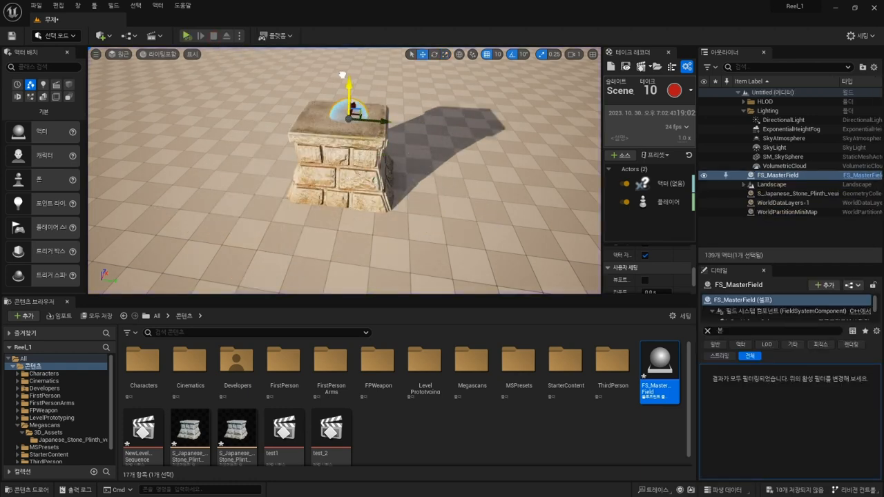
click(187, 36)
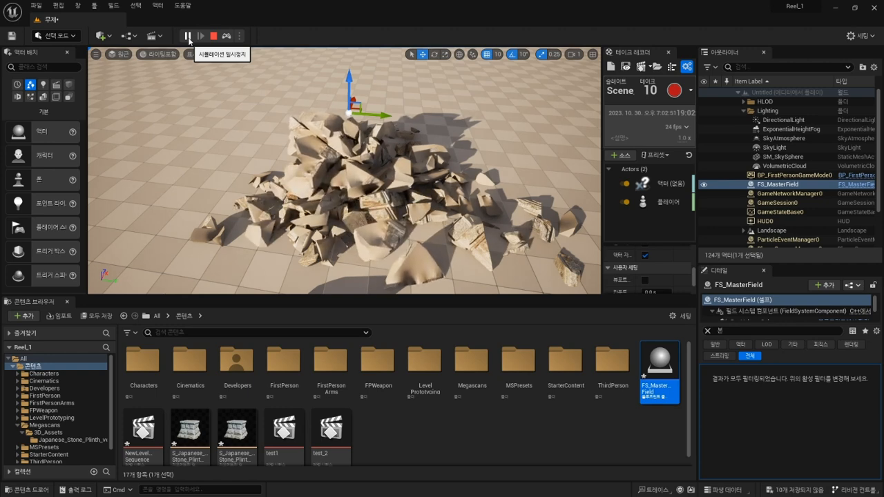
drag(343, 78, 344, 128)
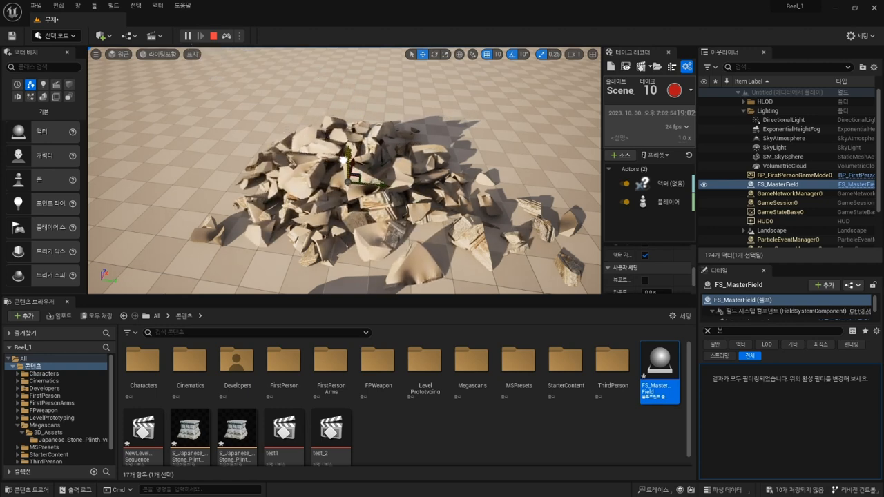
click(213, 35)
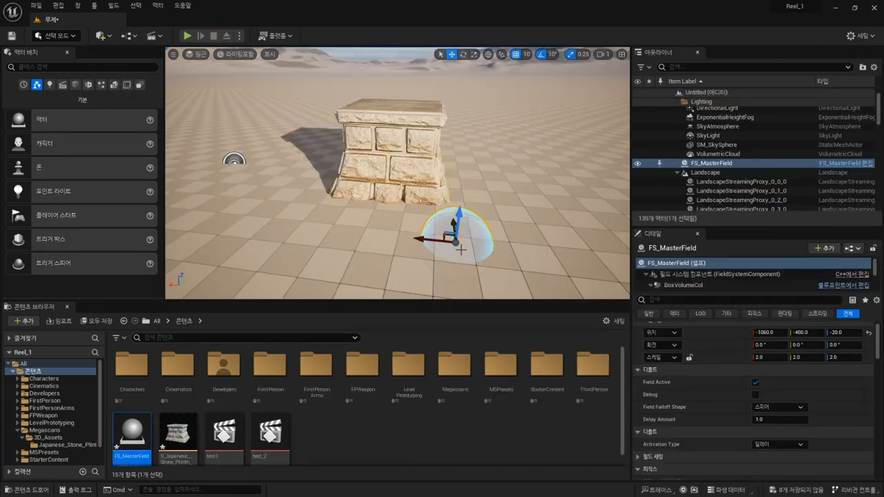
Set FS_MasterField's Field Falloff Shape to Box and move it to X -990, Y -140, Z 190 over the plinth's side
click(793, 408)
click(781, 417)
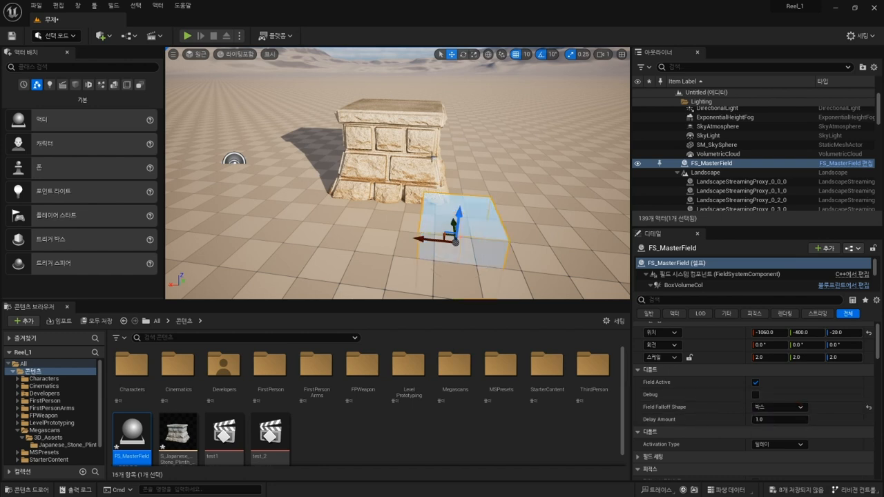
drag(455, 241, 463, 184)
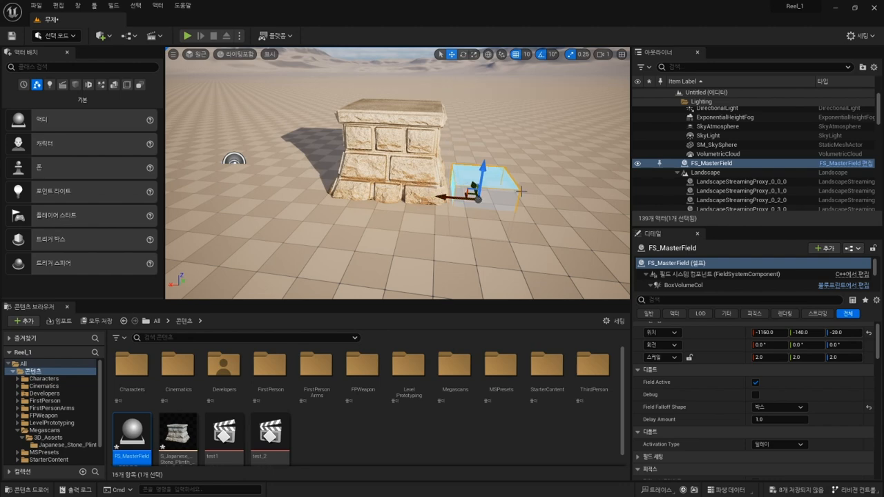
key(f)
scroll(439, 192, up, 6)
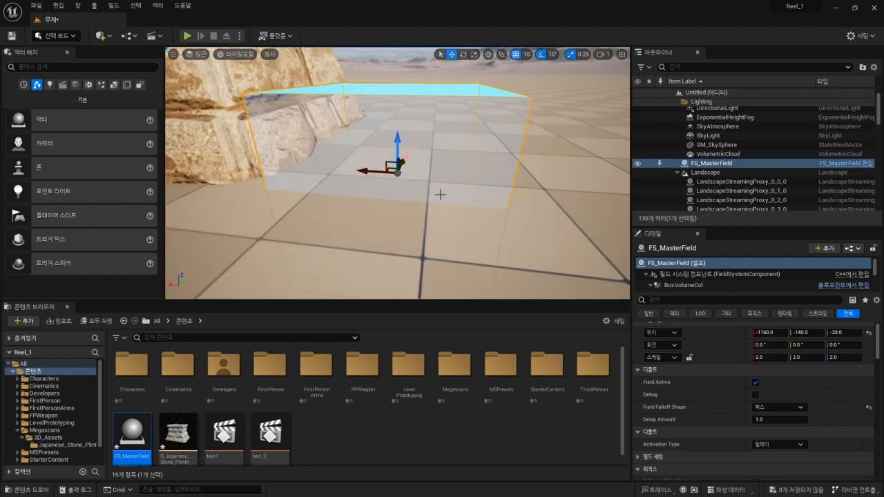
scroll(439, 192, up, 4)
drag(397, 146, 397, 109)
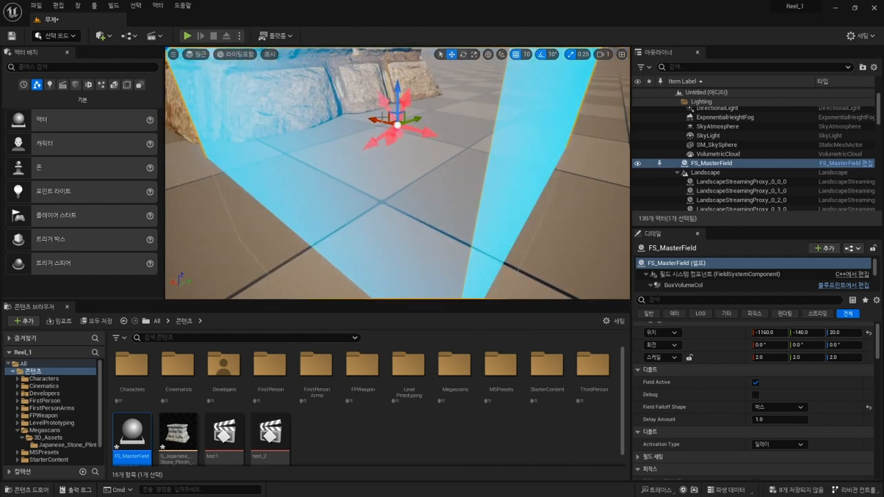
scroll(382, 118, down, 6)
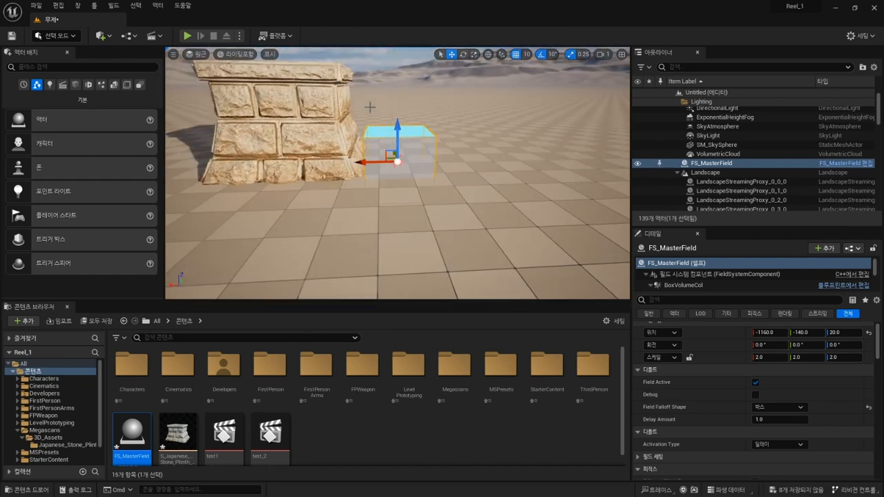
drag(397, 162, 306, 110)
mouse_move(404, 116)
middle_down()
mouse_move(358, 55)
mouse_move(401, 123)
middle_up()
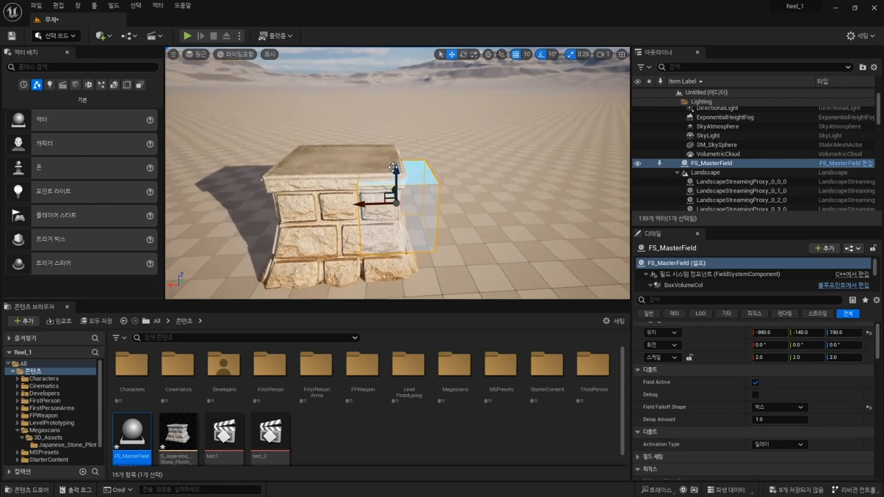
drag(422, 186, 430, 174)
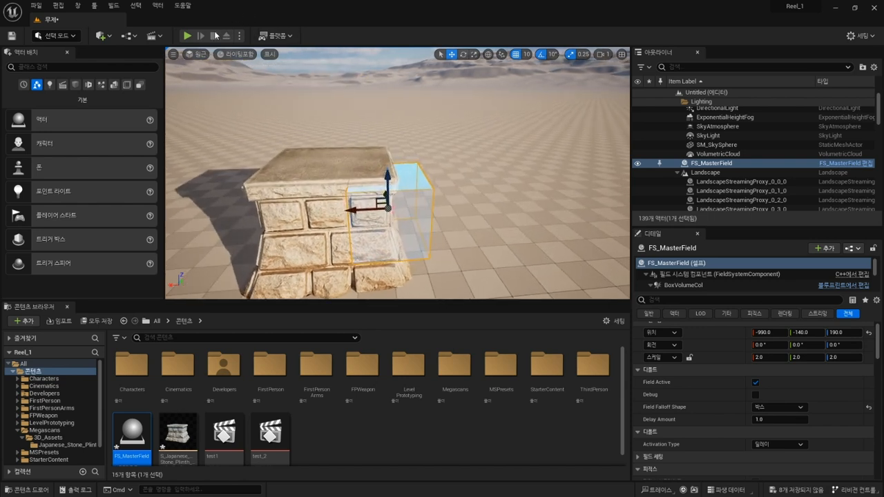
Simulate the level with the box-shaped field, inspect the plinth's damaged corner from another angle and stop
click(240, 36)
click(280, 112)
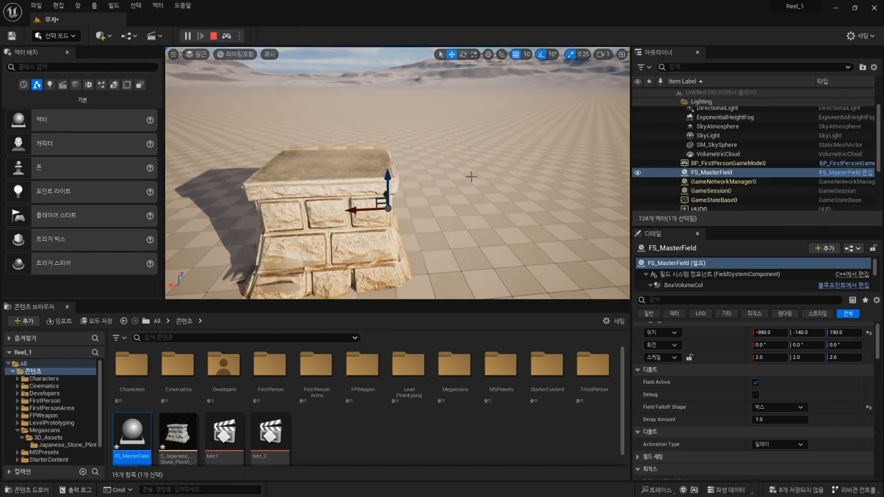
right_drag(484, 136, 464, 137)
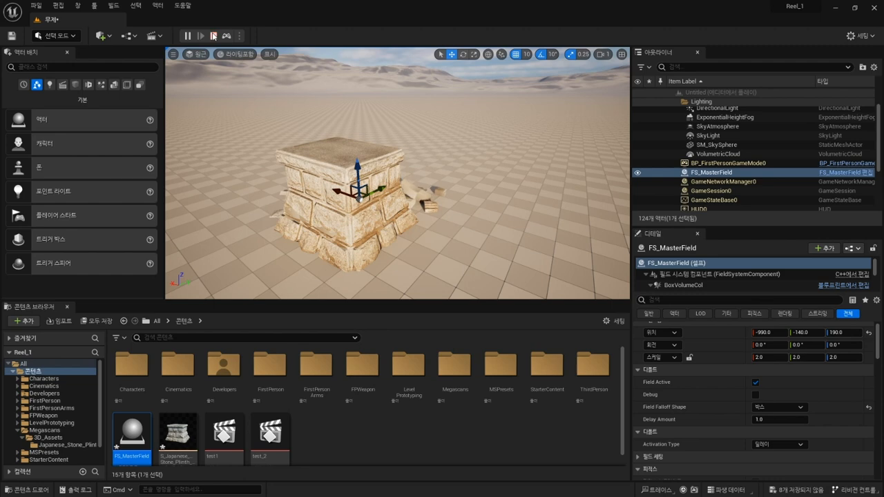
key(Escape)
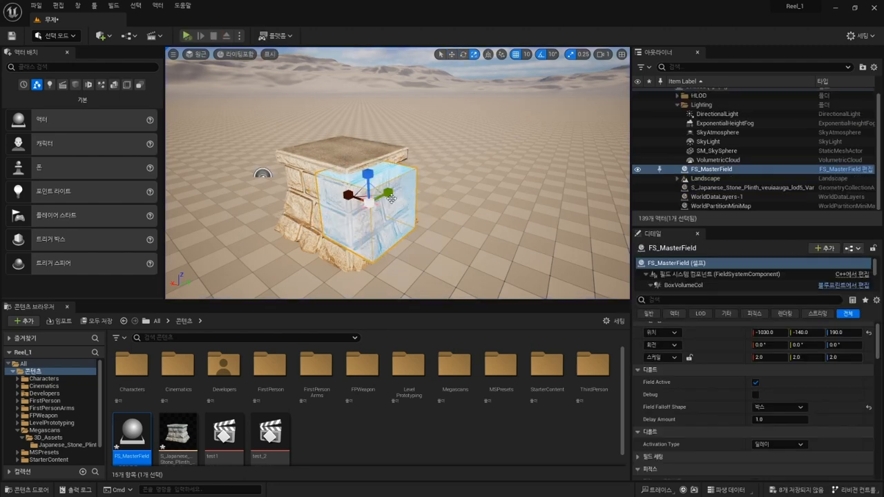
Scale the box-shaped FS_MasterField up to 3.75 on all axes and run a short simulation
drag(370, 202, 282, 62)
click(189, 39)
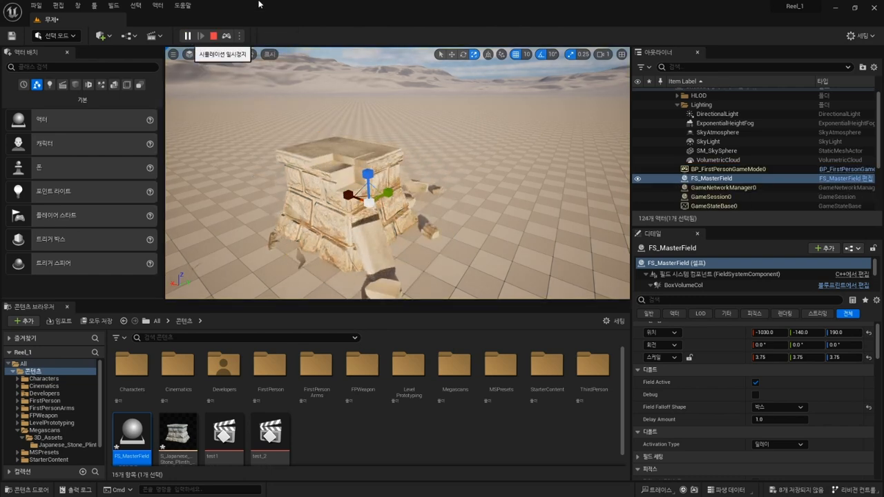
click(214, 36)
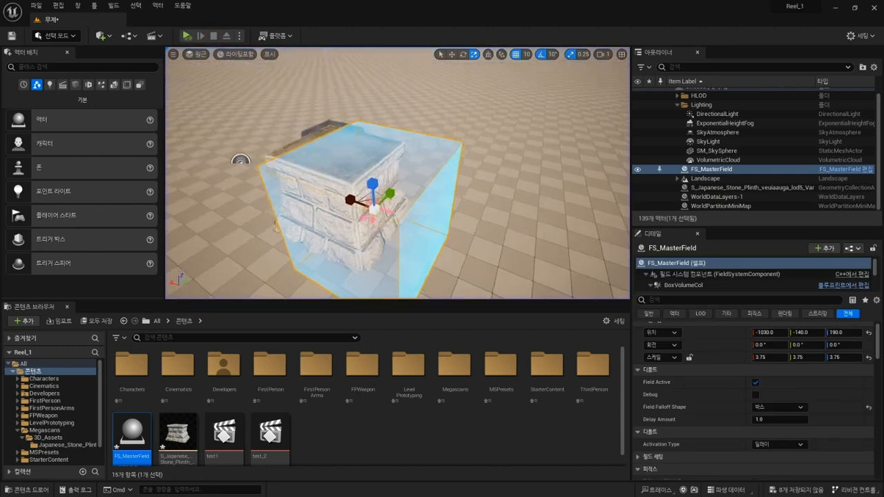
Move the box field to X -860, Y -30, Z 190 so it covers most of the plinth, and run a short simulation
key(w)
drag(393, 195, 316, 182)
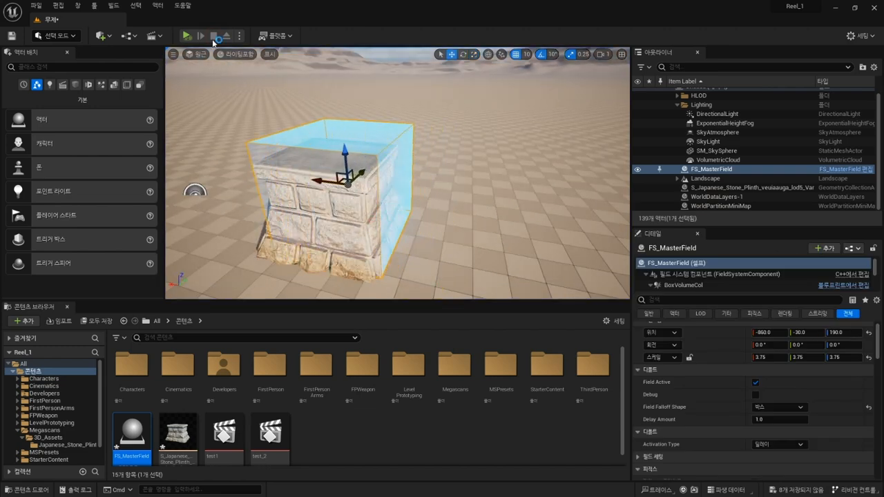
click(186, 35)
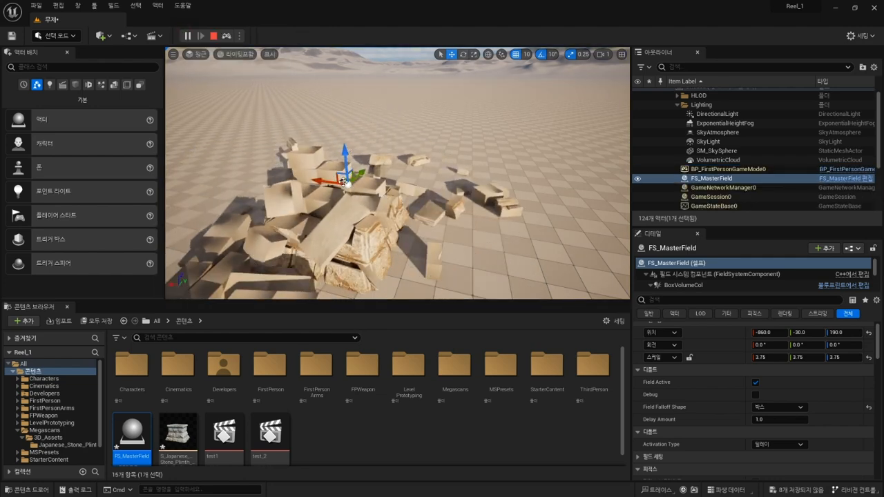
click(213, 35)
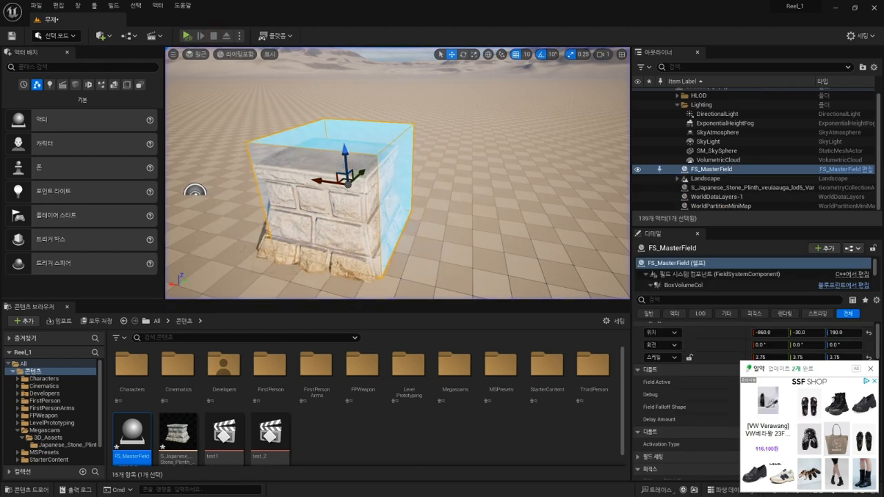
Move the box-shaped FS_MasterField to X -810, Y -30, Z 340 over the plinth's upper part and run a short simulation
right_drag(338, 150, 347, 149)
drag(354, 165, 307, 137)
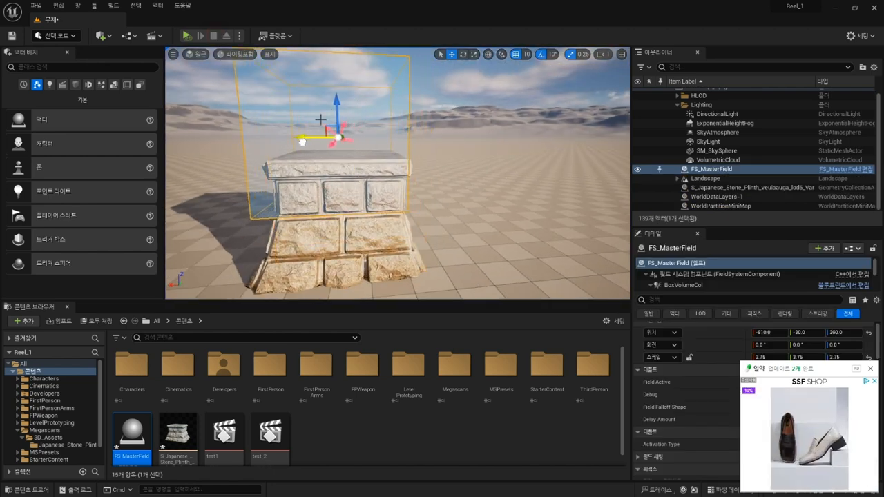
drag(333, 100, 333, 110)
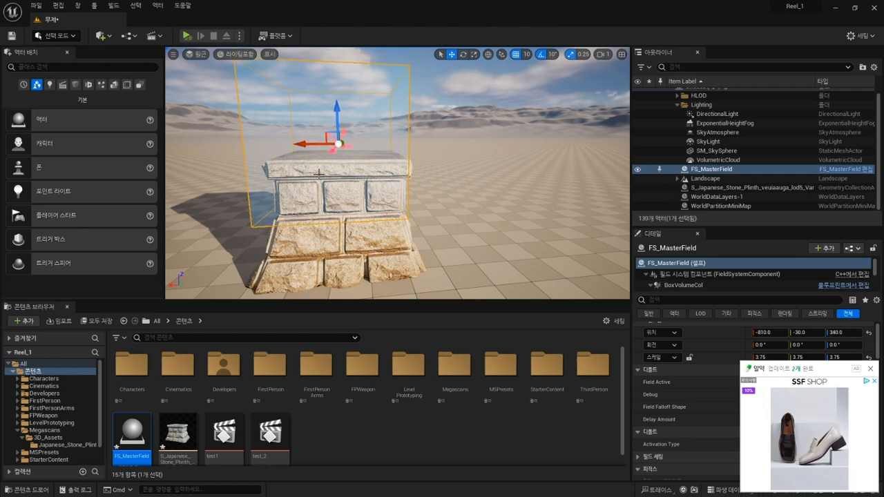
click(187, 35)
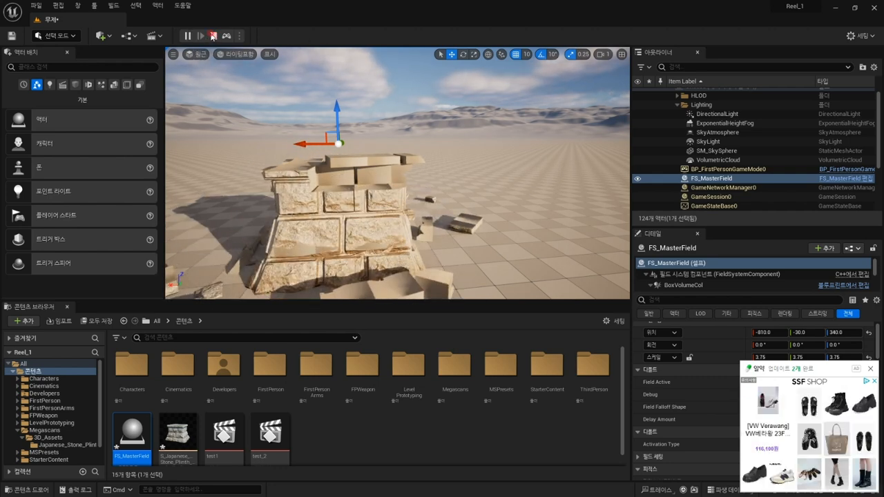
click(212, 36)
Scale FS_MasterField up to 5.5 on all axes and run a short simulation
key(r)
drag(337, 144, 364, 144)
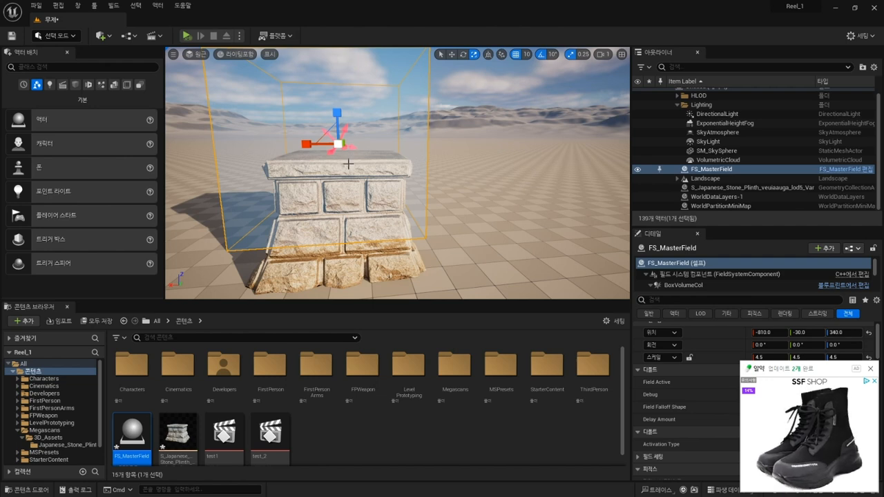
drag(338, 144, 355, 149)
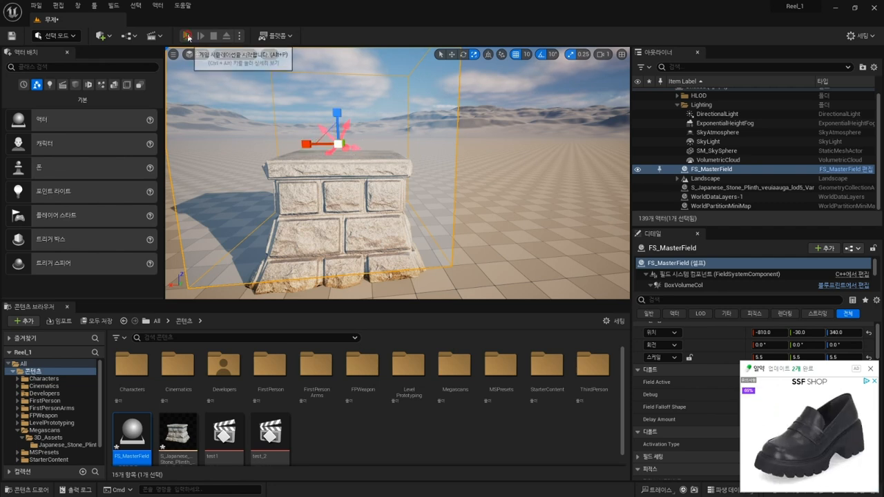
click(187, 36)
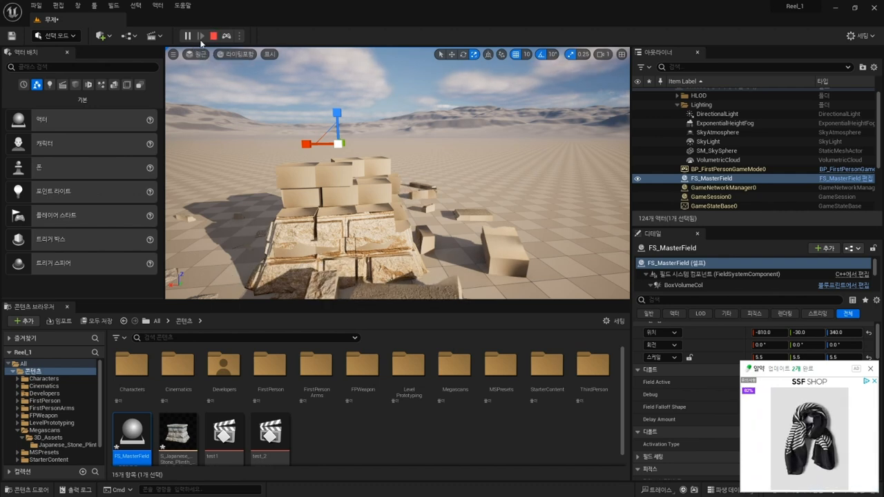
click(213, 36)
Lower FS_MasterField to Z 310 so the box encloses the plinth, and run a short simulation
scroll(507, 214, down, 3)
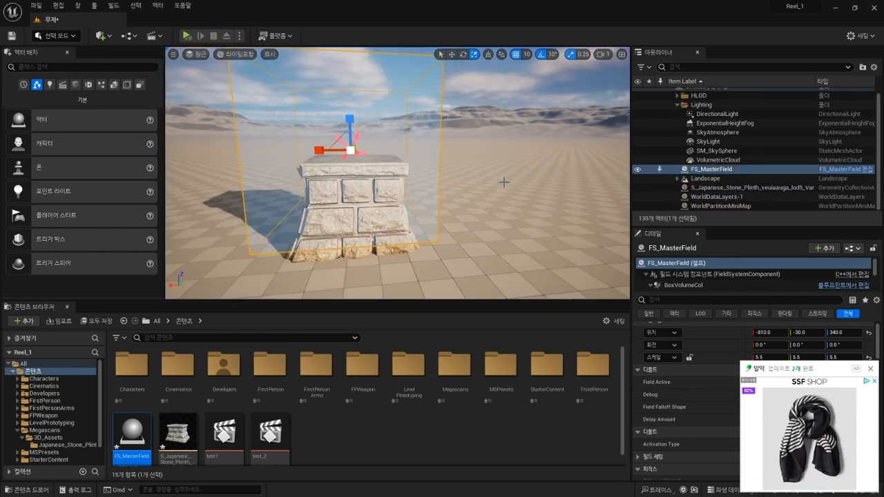
alt+drag(482, 194, 473, 172)
key(w)
drag(351, 114, 353, 122)
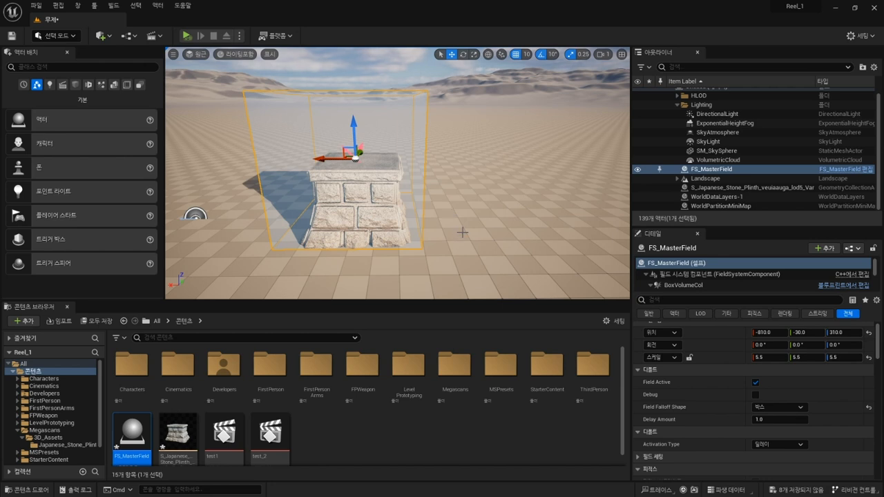
drag(434, 301, 435, 280)
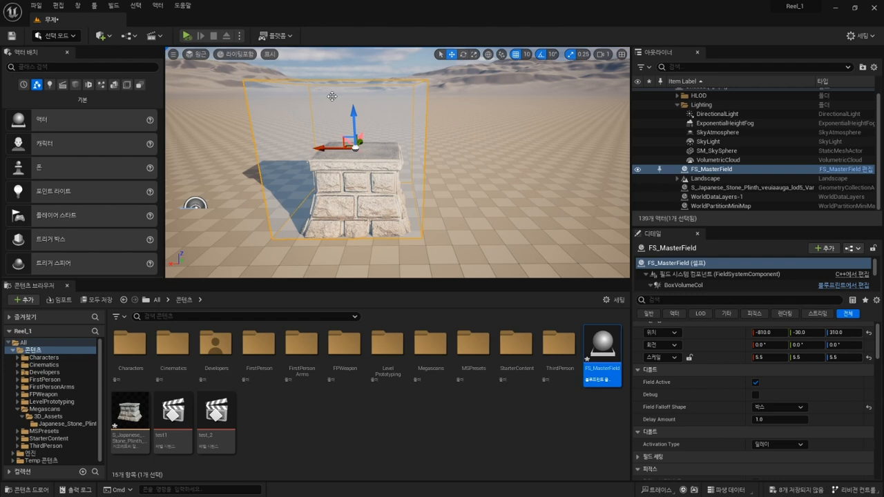
key(alt+s)
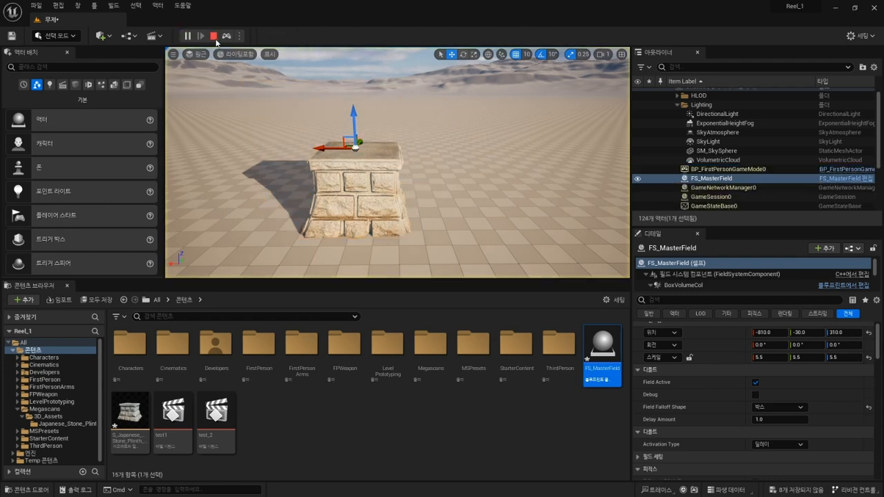
click(213, 36)
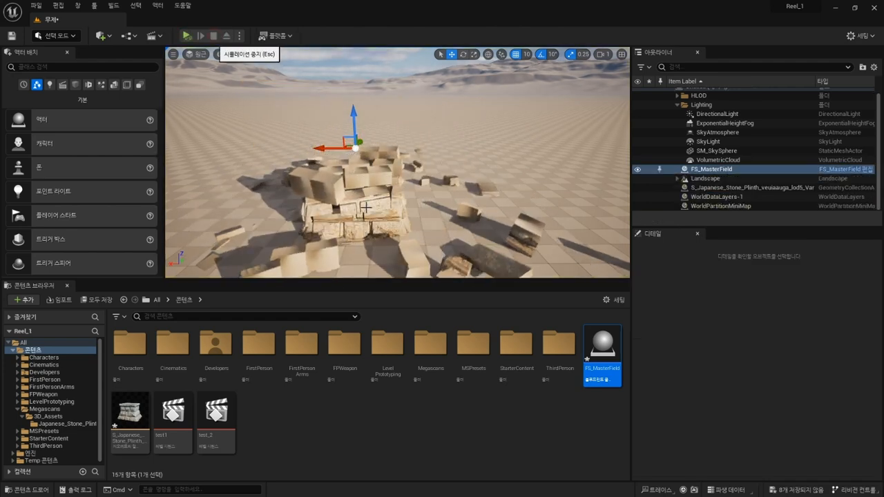
Set FS_MasterField's Delay Amount to 5.0, simulate the delayed destruction and stop
click(791, 420)
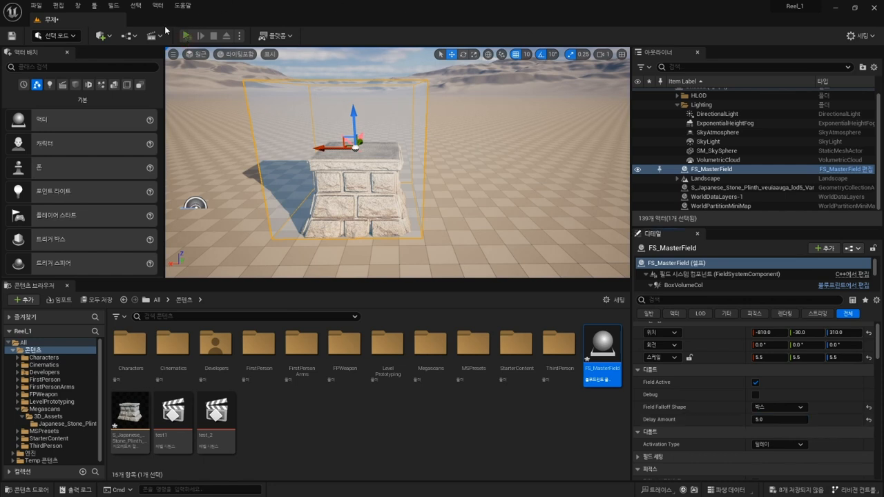
key(alt+s)
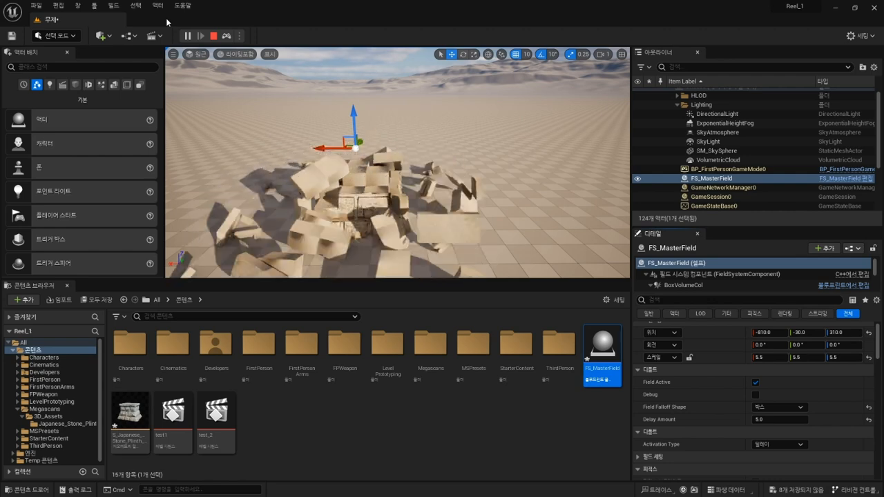
click(214, 36)
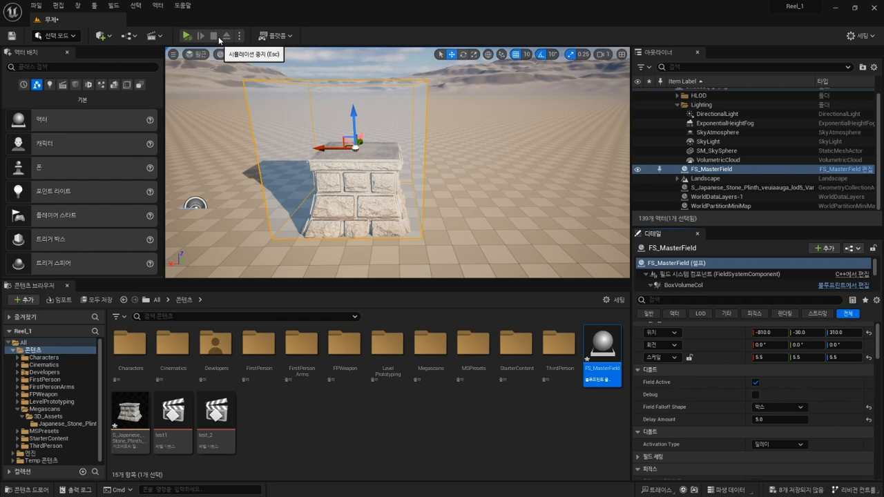
Create a Chaos cache manager for the plinth's geometry collection, saving its cache collection as MY_statue_chaos in the Content folder
click(711, 178)
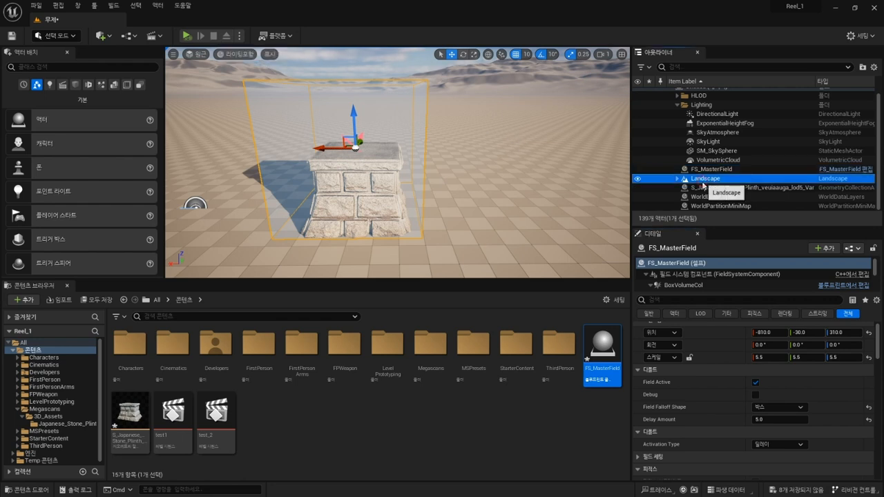
click(730, 188)
key(f)
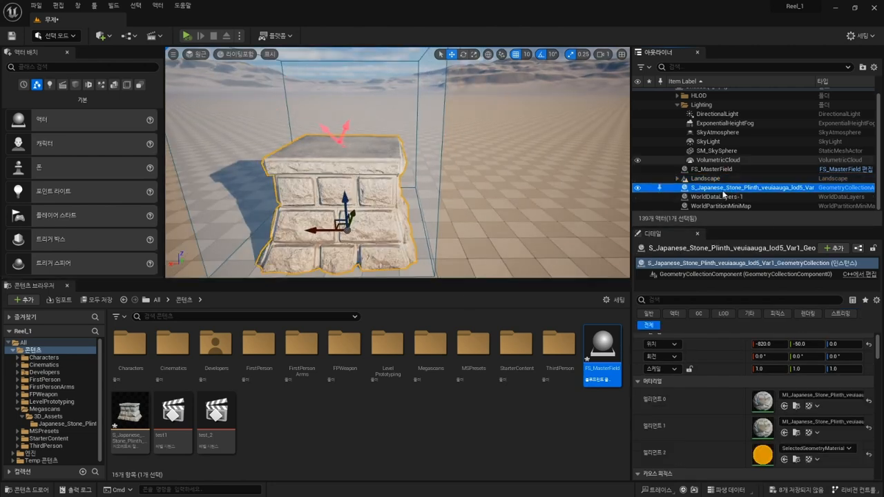
click(158, 5)
mouse_move(365, 242)
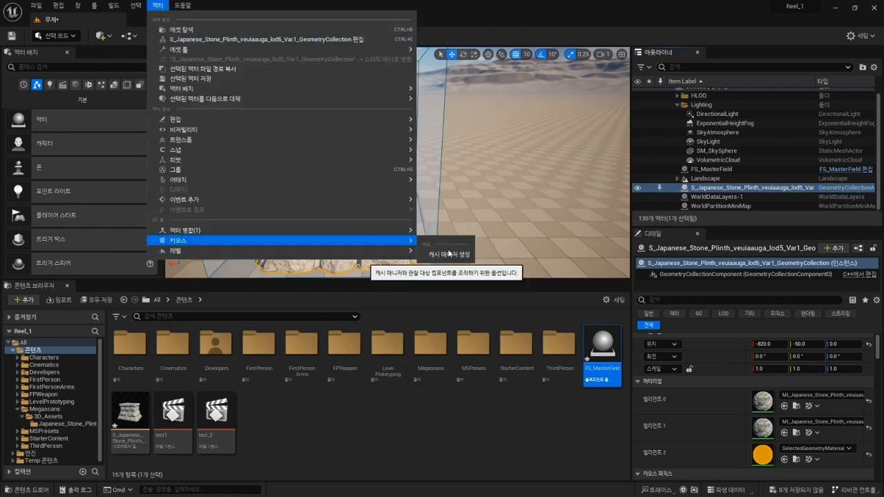
click(460, 256)
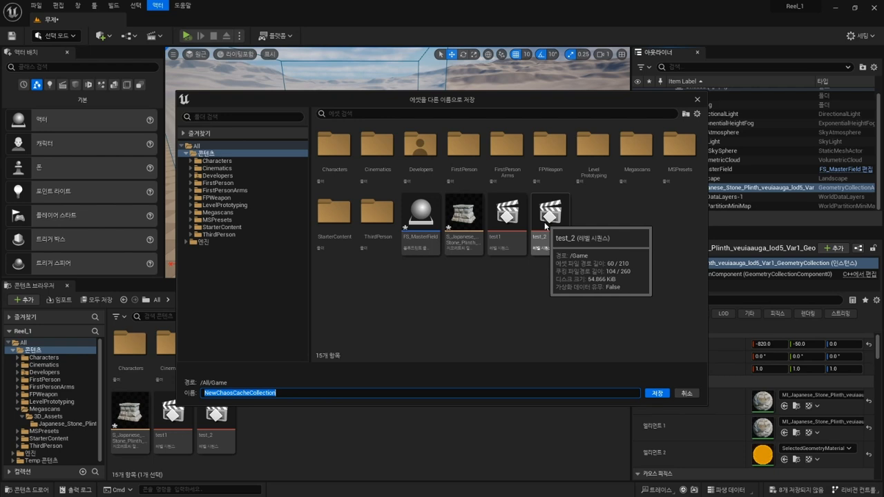
text(MY_statue_c)
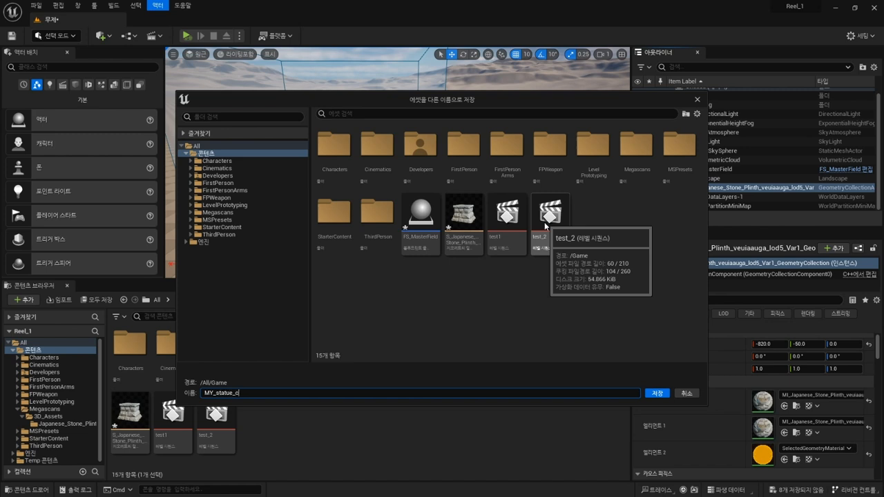
text(haos)
key(Return)
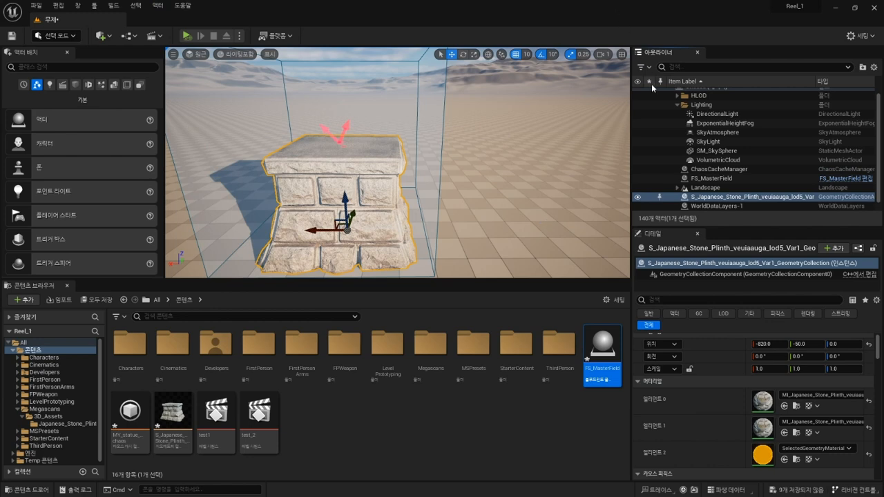
Review ChaosCacheManager's caching settings, including the available Cache Collection assets and the Cache Mode
click(738, 170)
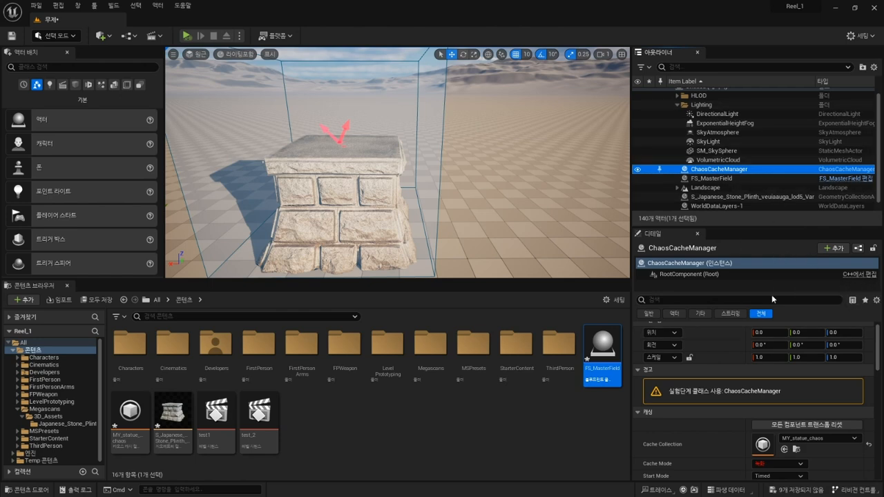
scroll(738, 454, down, 3)
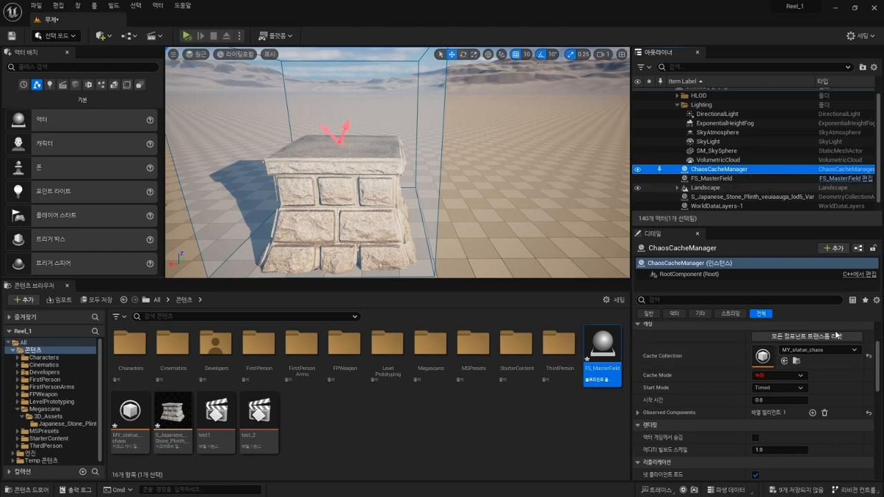
click(854, 354)
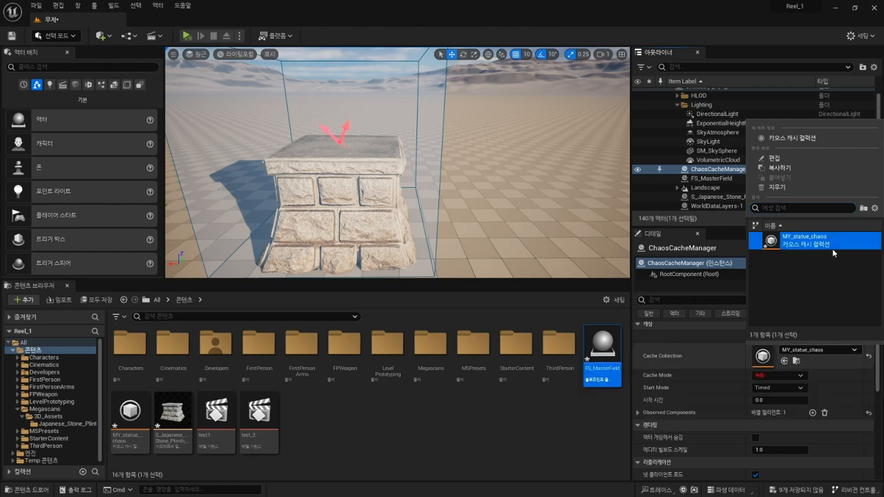
click(720, 179)
click(724, 170)
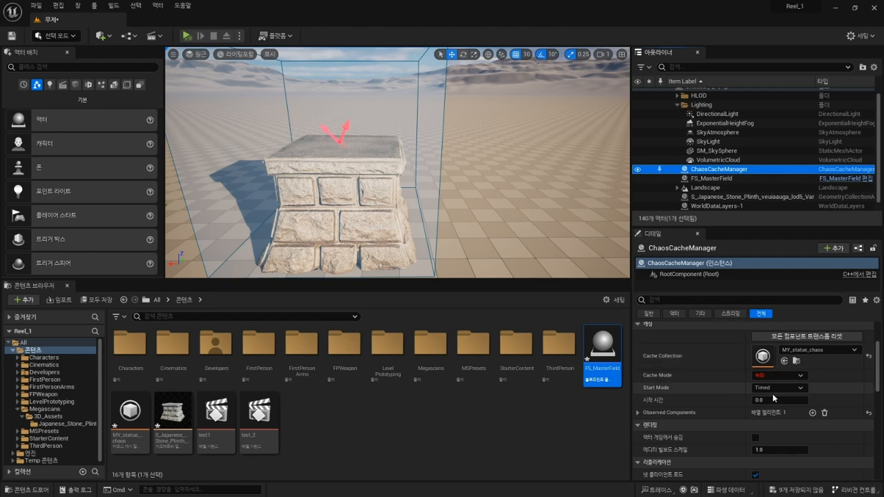
click(850, 350)
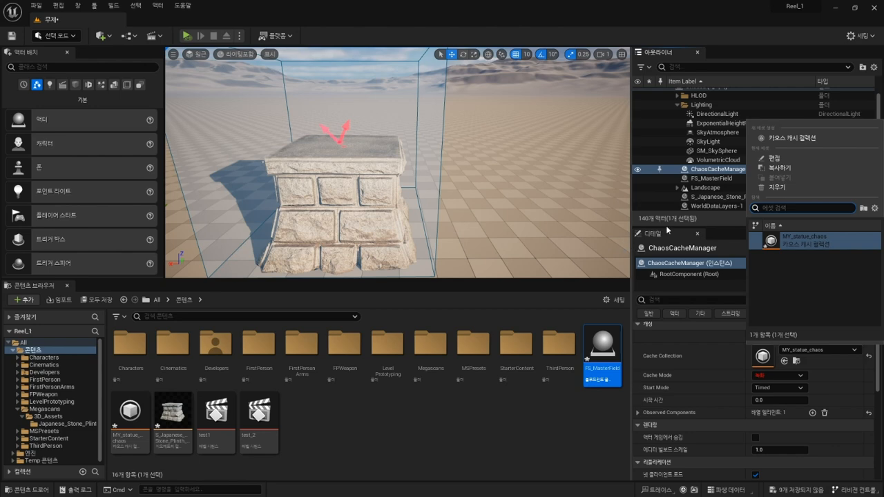
click(713, 179)
click(722, 170)
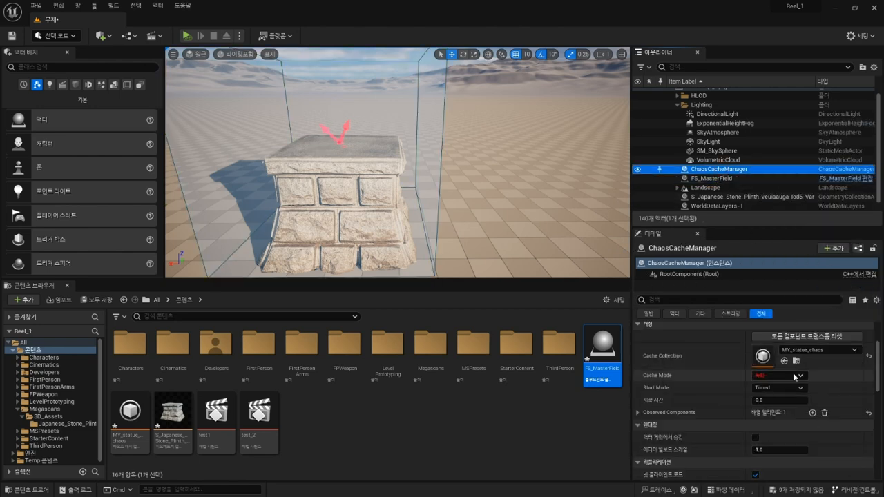
Simulate the level to record the plinth's destruction into the cache, stop, and set ChaosCacheManager's Cache Mode to Play
scroll(482, 213, down, 5)
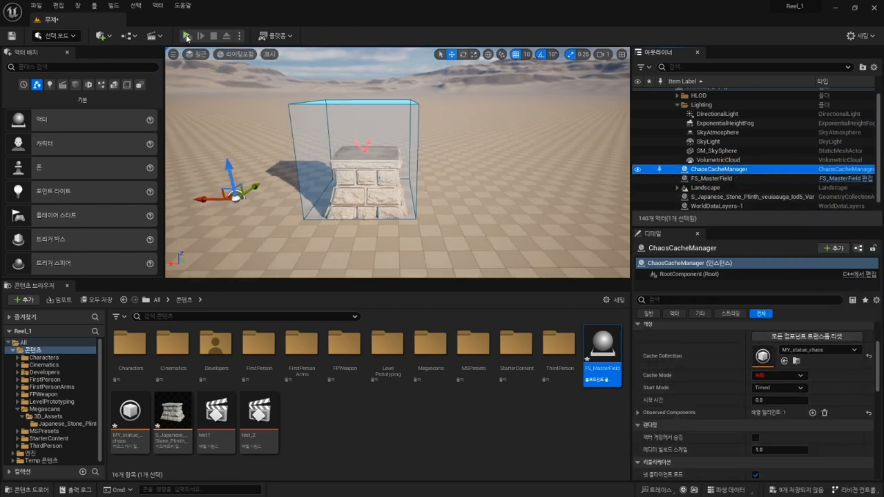
click(239, 38)
click(279, 115)
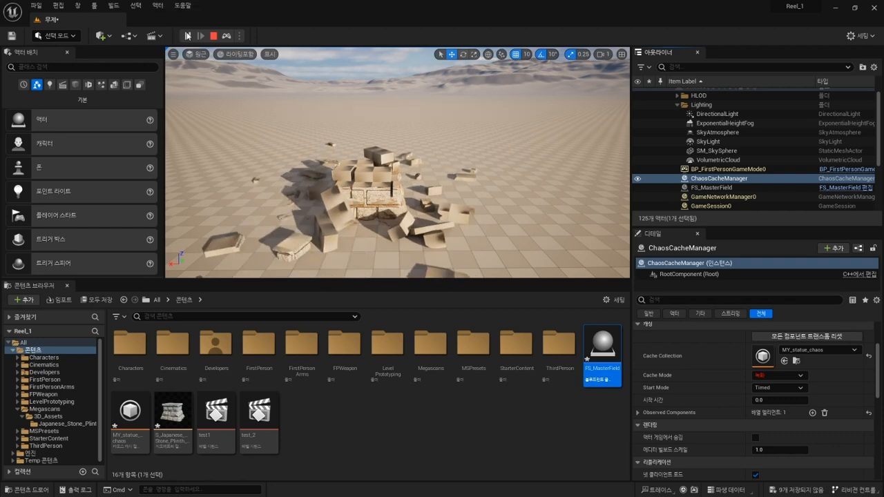
click(213, 36)
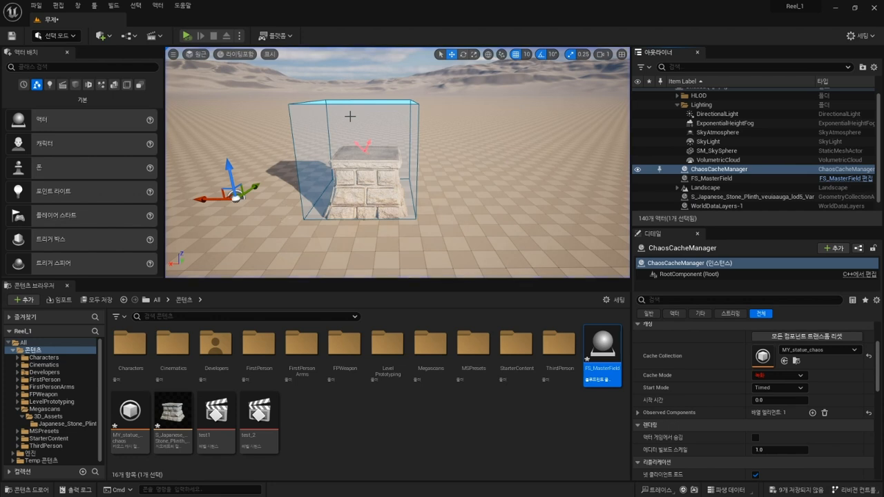
click(794, 376)
click(770, 393)
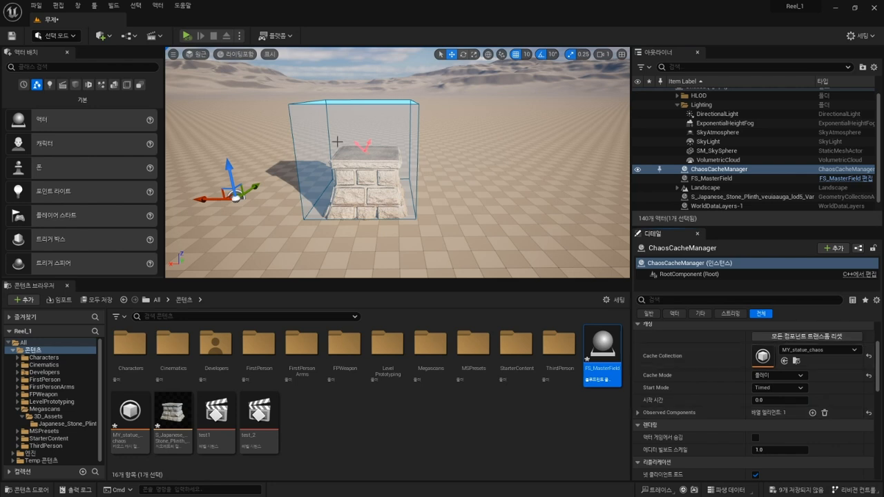
Add a level sequence to the level and save it as ddd
click(159, 36)
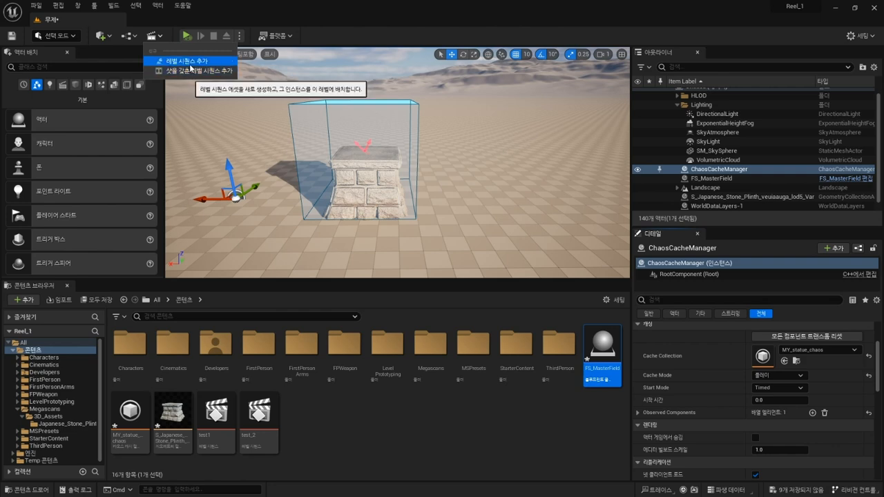
click(185, 61)
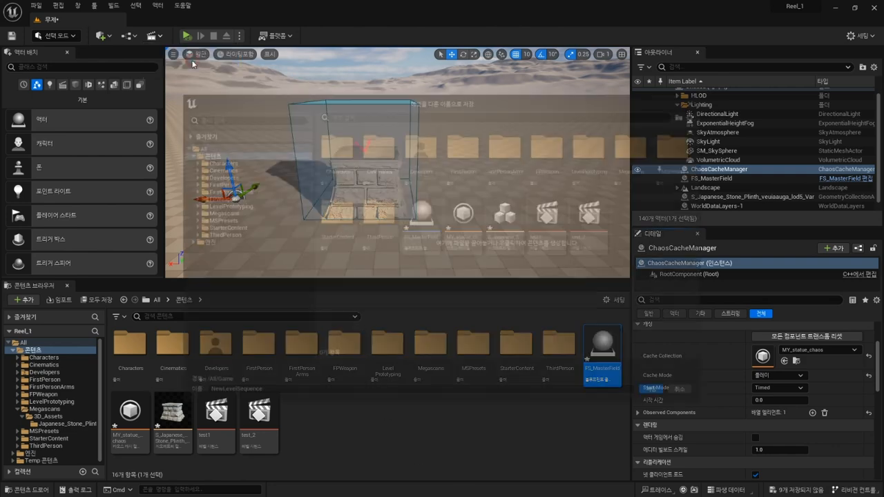
text(ddd)
click(657, 394)
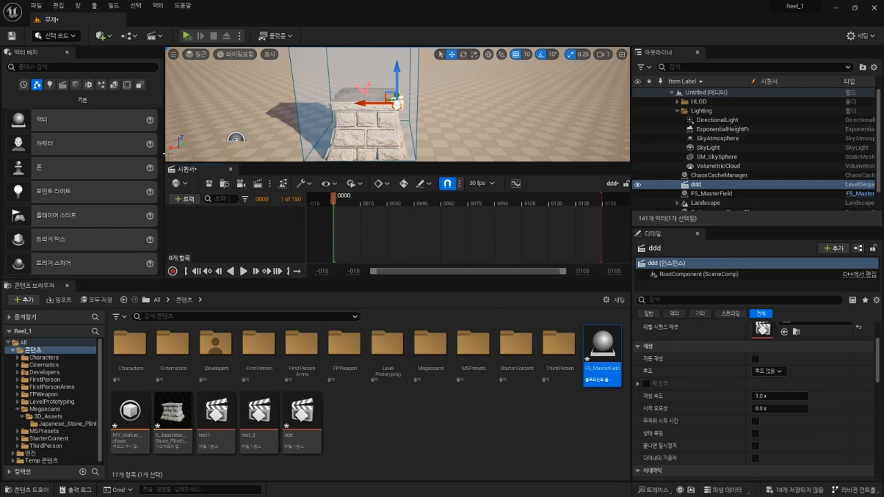
Add ChaosCacheManager to the ddd level sequence and give it a Chaos Cache track
middle_drag(398, 103, 342, 119)
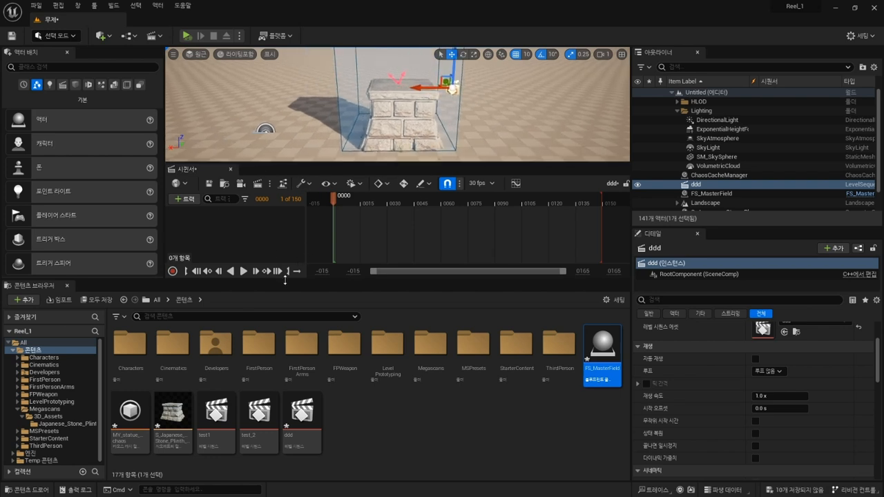
drag(285, 284, 282, 367)
drag(275, 210, 276, 242)
click(185, 274)
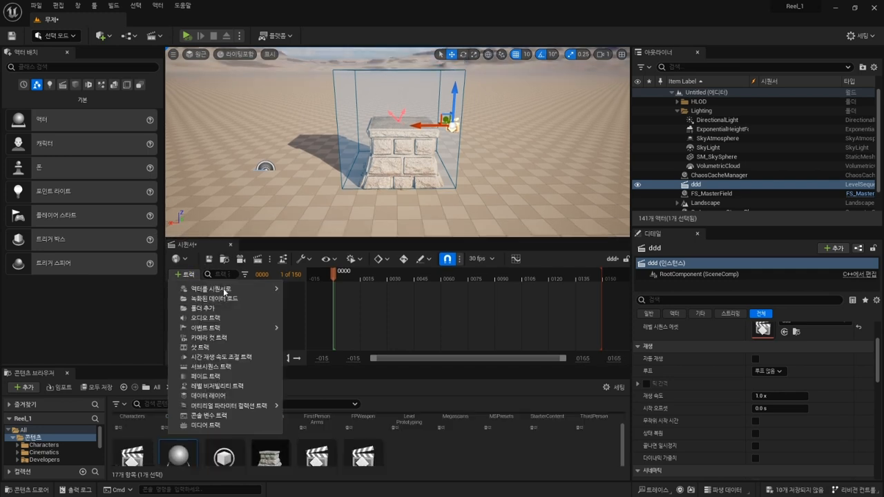
mouse_move(223, 291)
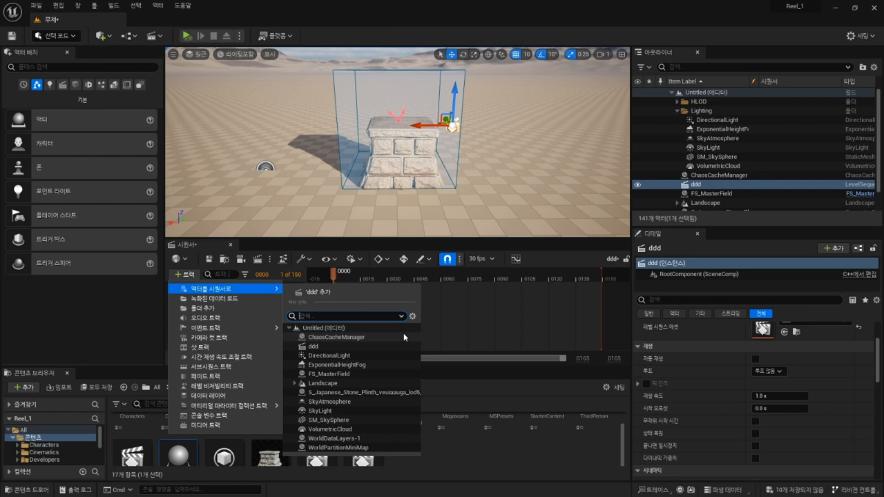
click(375, 337)
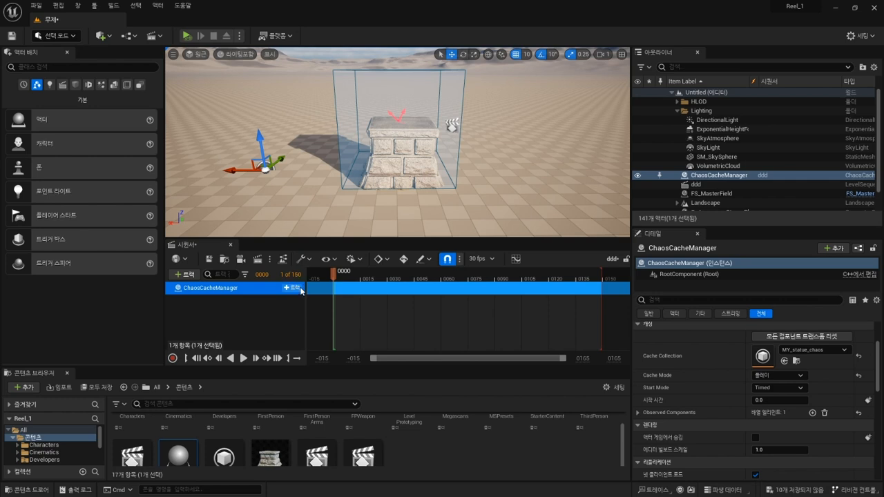
click(302, 291)
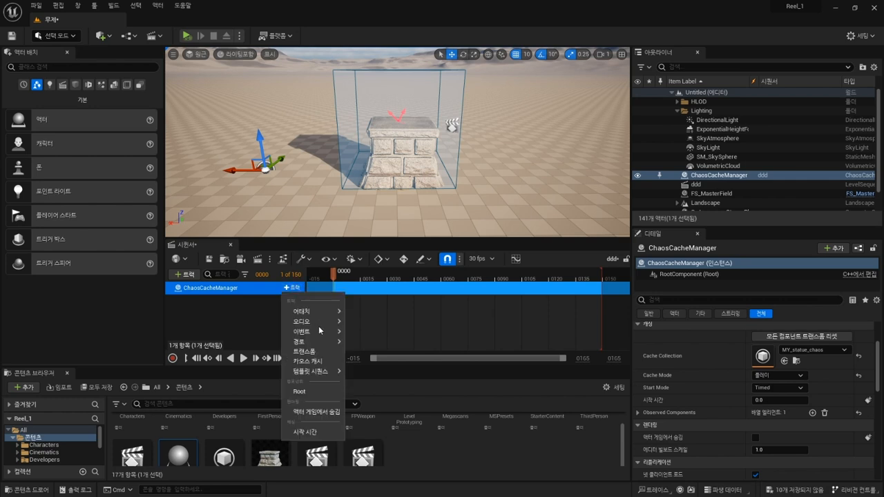
click(333, 362)
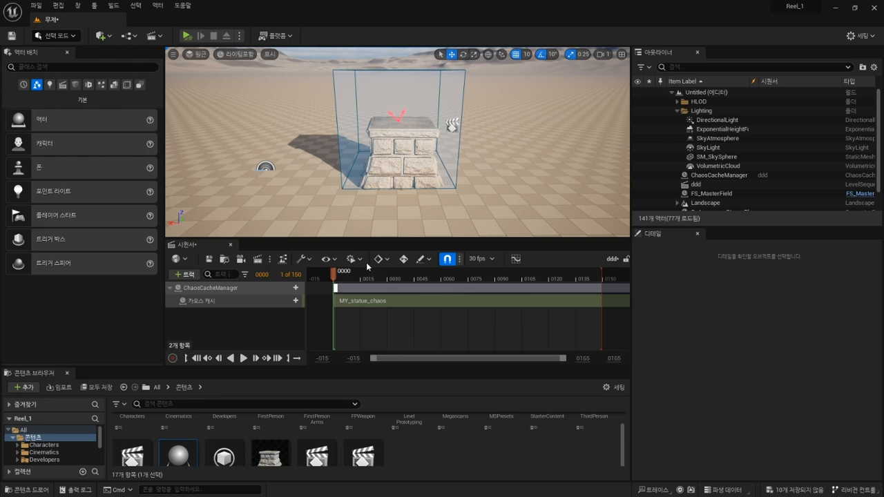
Extend the sequence's playback range to about 304 frames, up to the end of the MY_statue_chaos section
drag(334, 279, 493, 301)
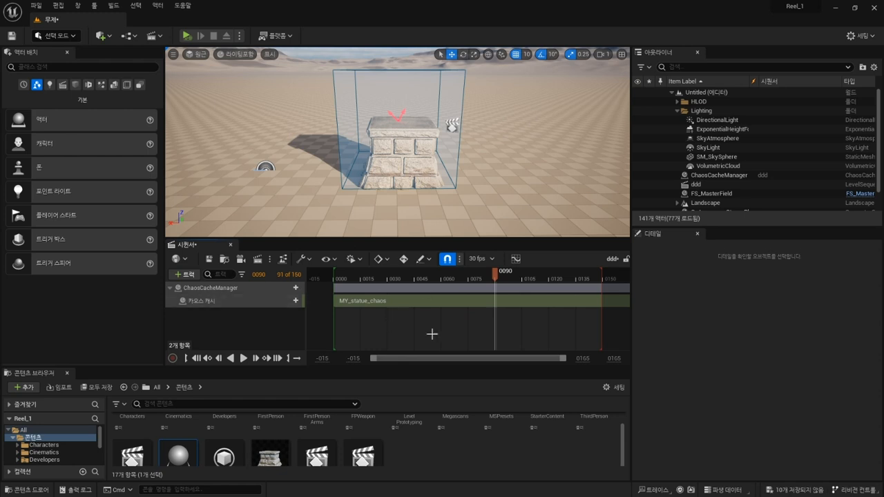
ctrl+scroll(391, 337, down, 2)
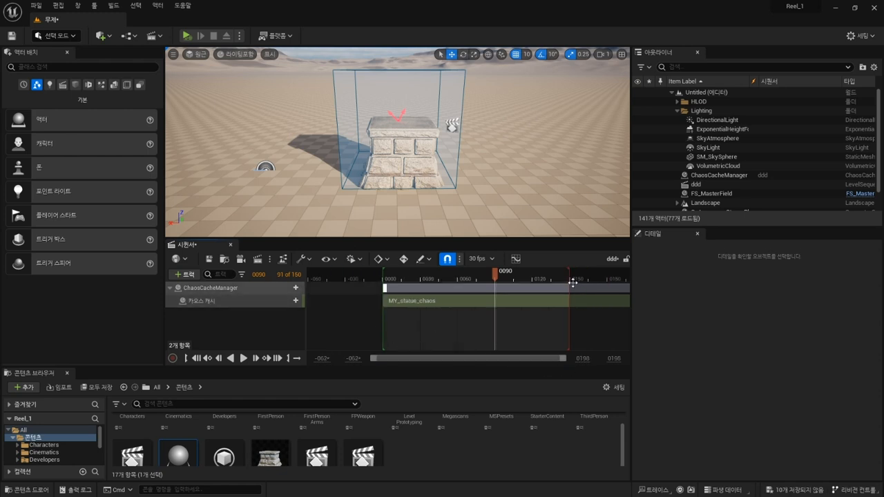
drag(570, 280, 651, 281)
right_drag(537, 326, 428, 327)
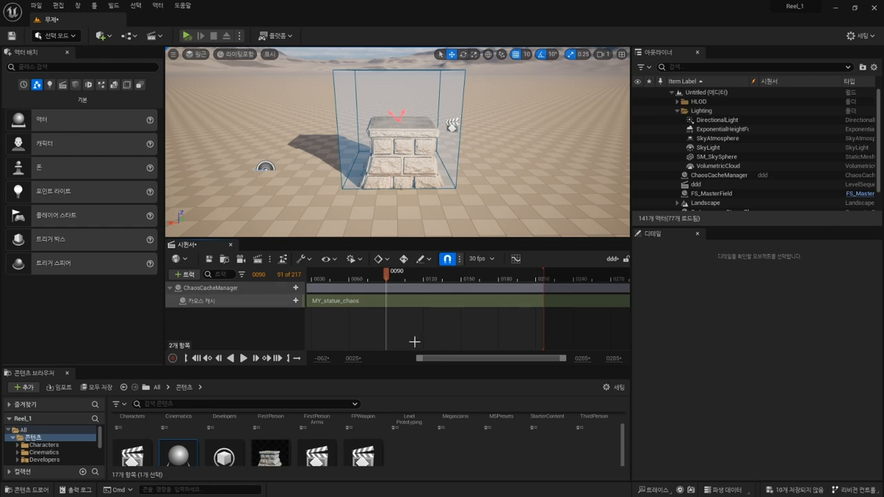
right_drag(395, 323, 415, 320)
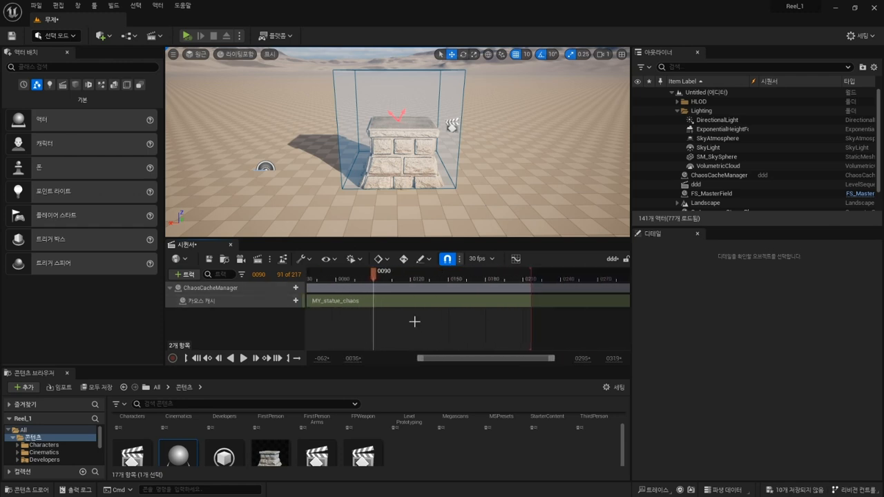
ctrl+scroll(406, 324, down, 3)
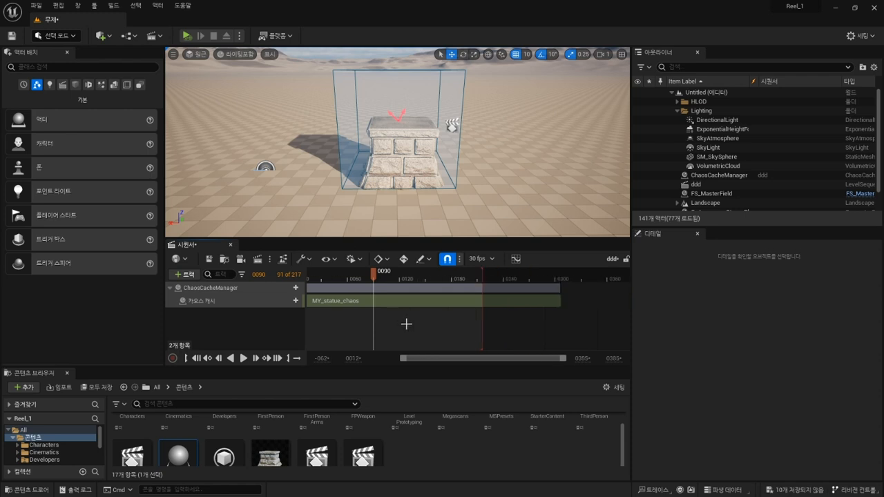
drag(418, 357, 394, 351)
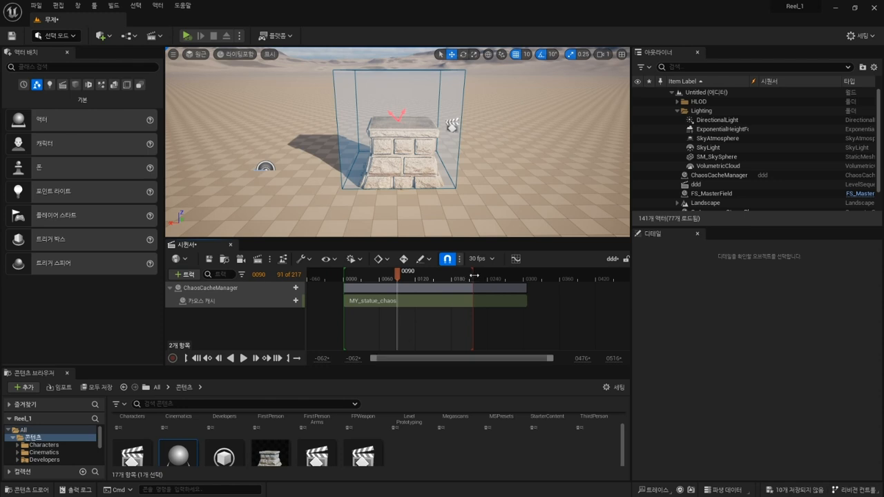
mouse_move(476, 276)
mouse_down()
mouse_move(547, 277)
mouse_move(526, 279)
mouse_up()
Shift the MY_statue_chaos section to start at frame 159 and extend the playback range to about 520 frames
mouse_move(399, 274)
mouse_down()
mouse_move(350, 284)
mouse_move(482, 281)
mouse_move(349, 283)
mouse_move(435, 282)
mouse_move(411, 286)
mouse_up()
click(392, 287)
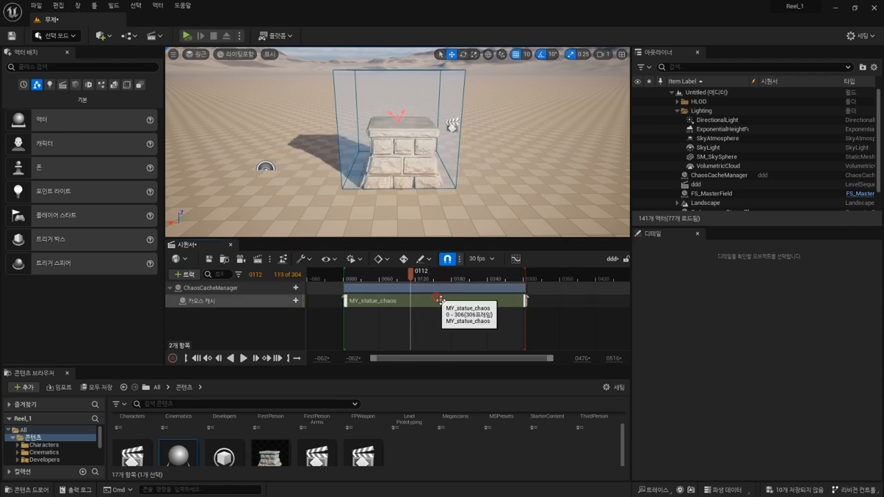
click(432, 288)
drag(431, 287, 343, 290)
drag(412, 275, 558, 295)
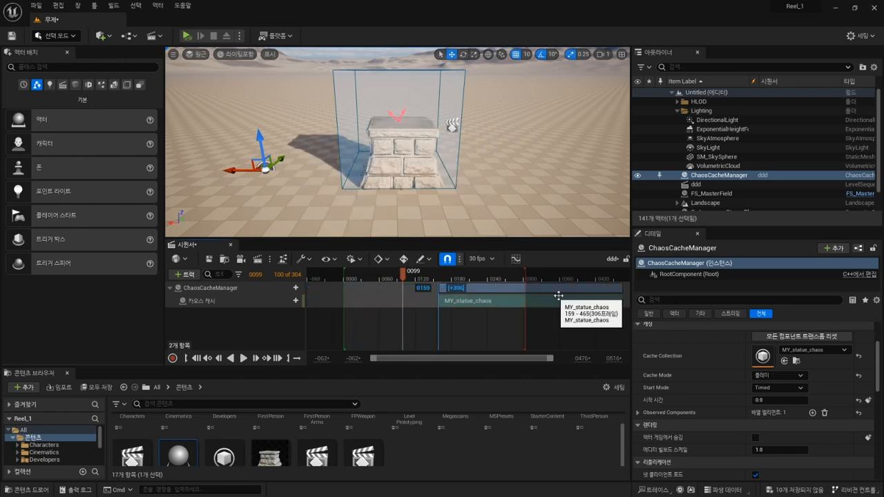
ctrl+scroll(488, 320, down, 4)
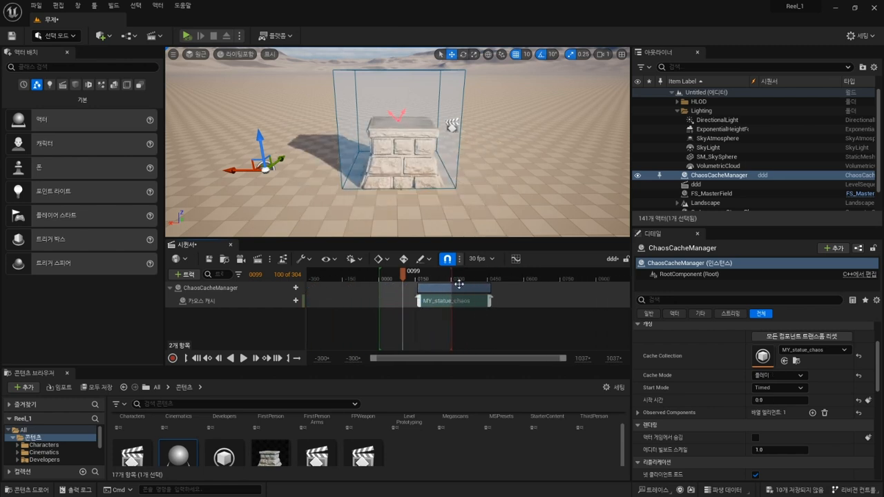
drag(451, 275, 504, 276)
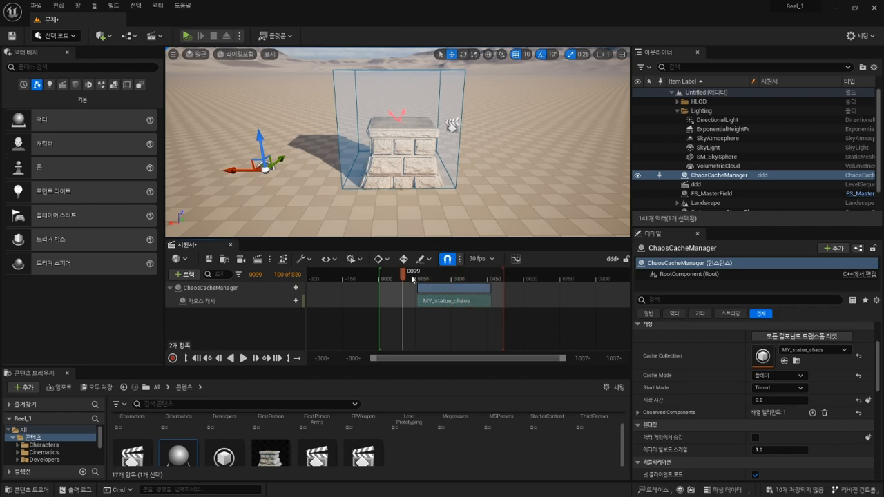
Scrub the sequence to frame 285 and examine the plinth up close and from its corner
drag(431, 277, 447, 291)
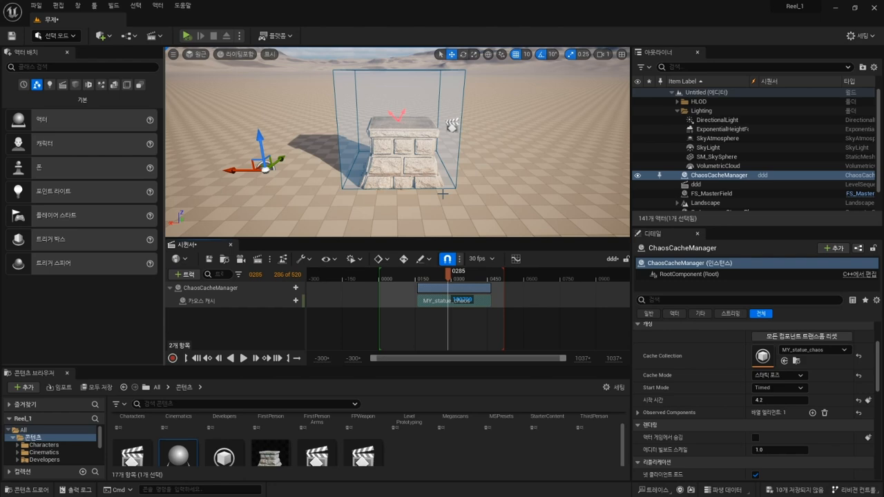
scroll(412, 161, up, 8)
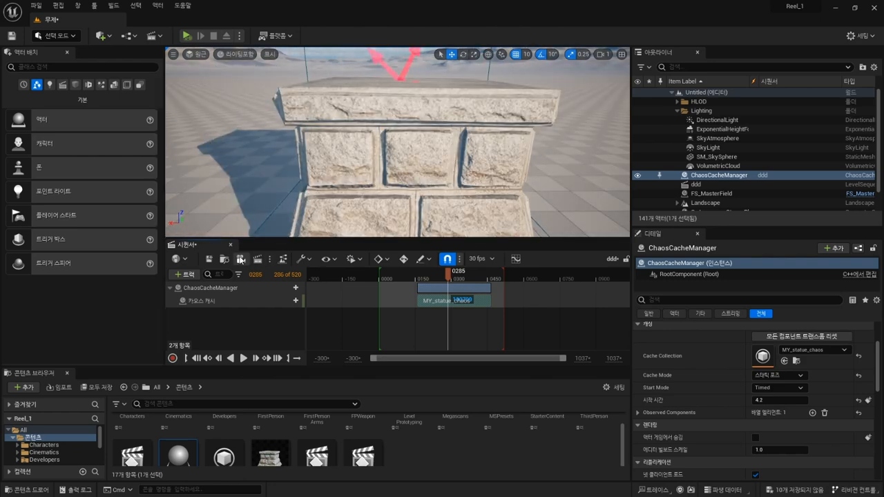
alt+drag(494, 104, 569, 121)
scroll(522, 160, down, 6)
scroll(517, 187, down, 1)
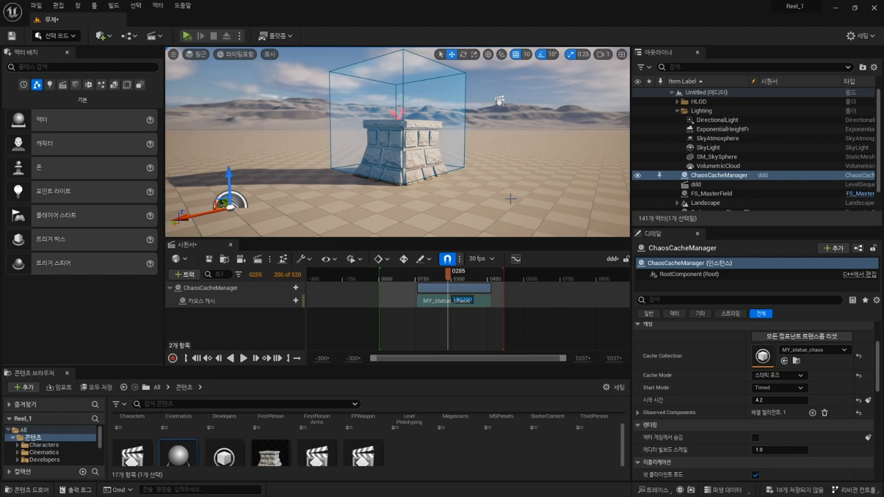